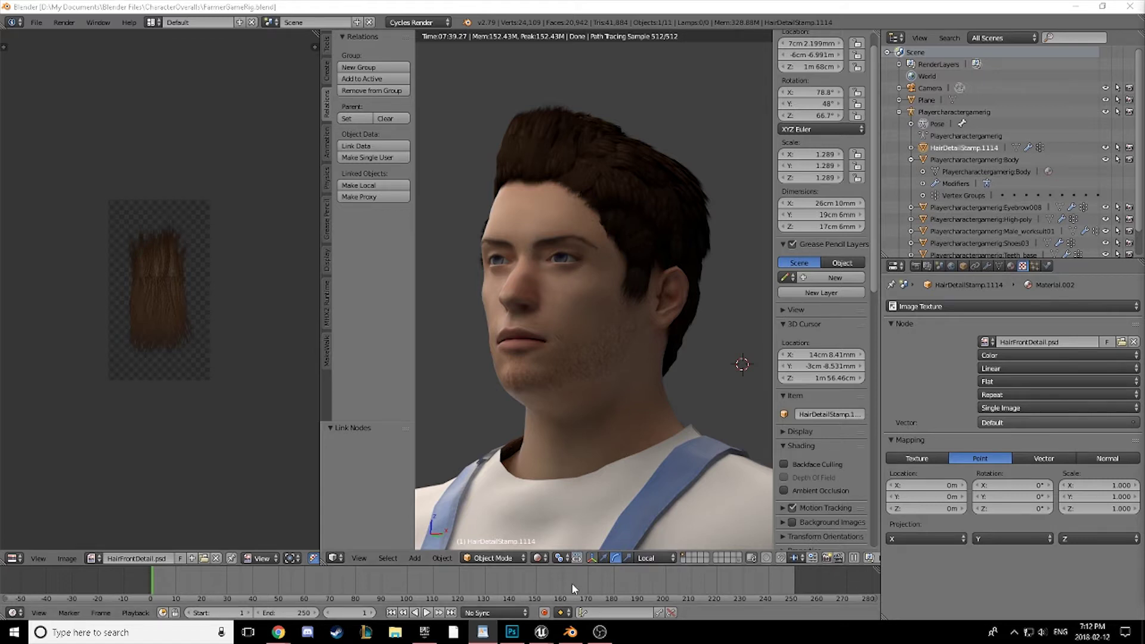
Step: Close Blender and inspect the translucent PlayerHair2 material's preview sphere up close in the Unreal material editor
{"action": "left_click", "coordinate": [1130, 7]}
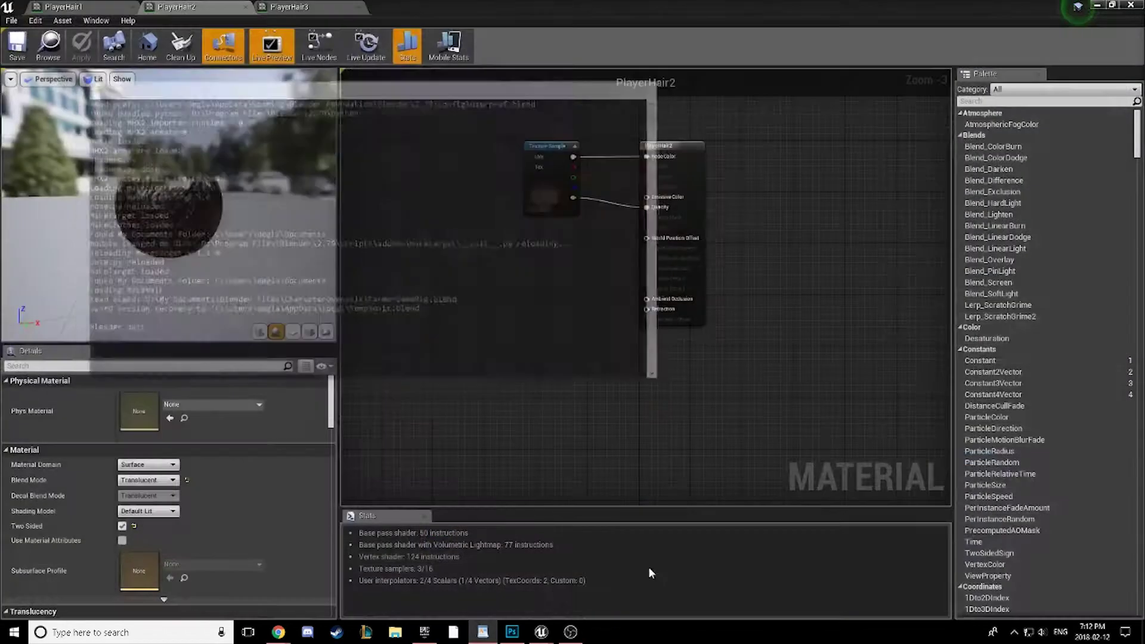
{"action": "left_click_drag", "start_coordinate": [136, 220], "coordinate": [73, 201]}
{"action": "scroll", "coordinate": [222, 227], "scroll_direction": "up", "scroll_amount": 7}
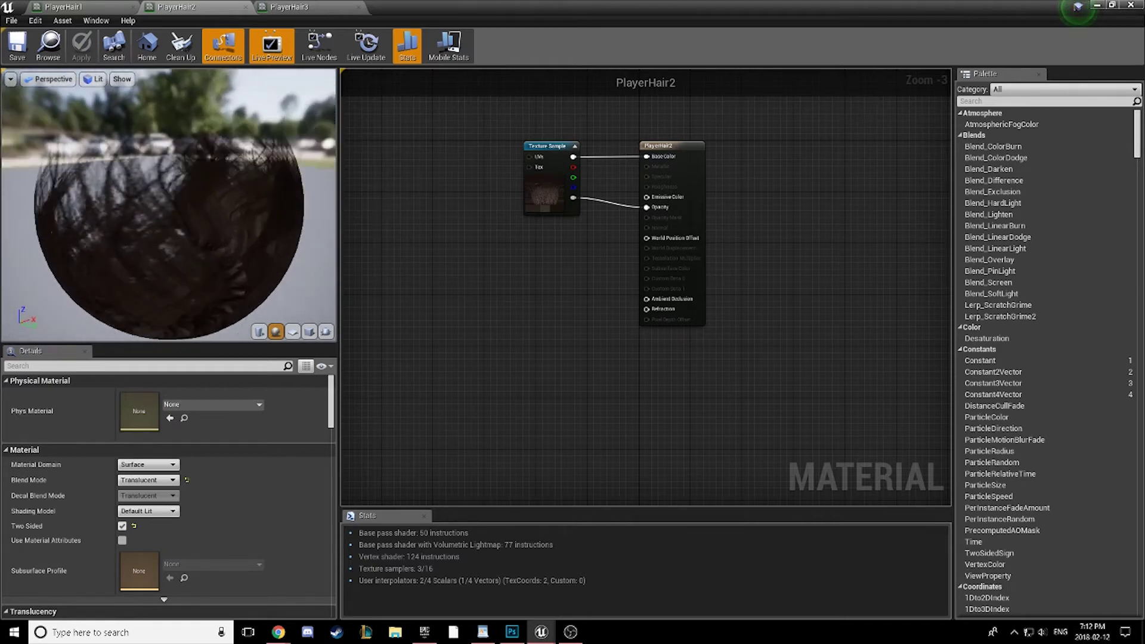
{"action": "scroll", "coordinate": [243, 234], "scroll_direction": "down", "scroll_amount": 5}
{"action": "mouse_move", "coordinate": [253, 237]}
{"action": "left_mouse_down"}
{"action": "mouse_move", "coordinate": [245, 227]}
{"action": "mouse_move", "coordinate": [253, 237]}
{"action": "left_mouse_up"}
Step: Compare the masked PlayerHair3 material's preview sphere with the translucent PlayerHair2 preview from several angles and distances
{"action": "left_click", "coordinate": [324, 4]}
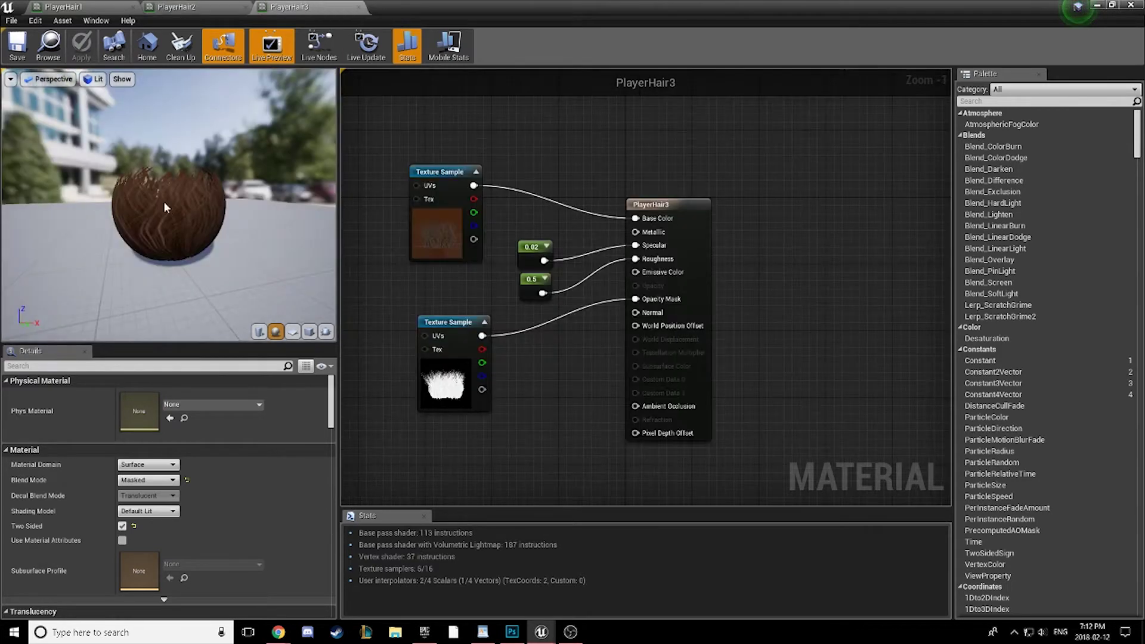
{"action": "left_click_drag", "start_coordinate": [164, 205], "coordinate": [239, 305]}
{"action": "left_click", "coordinate": [188, 5]}
{"action": "scroll", "coordinate": [241, 231], "scroll_direction": "up", "scroll_amount": 5}
{"action": "scroll", "coordinate": [232, 229], "scroll_direction": "down", "scroll_amount": 8}
{"action": "scroll", "coordinate": [231, 229], "scroll_direction": "up", "scroll_amount": 4}
{"action": "left_click_drag", "start_coordinate": [228, 212], "coordinate": [228, 212]}
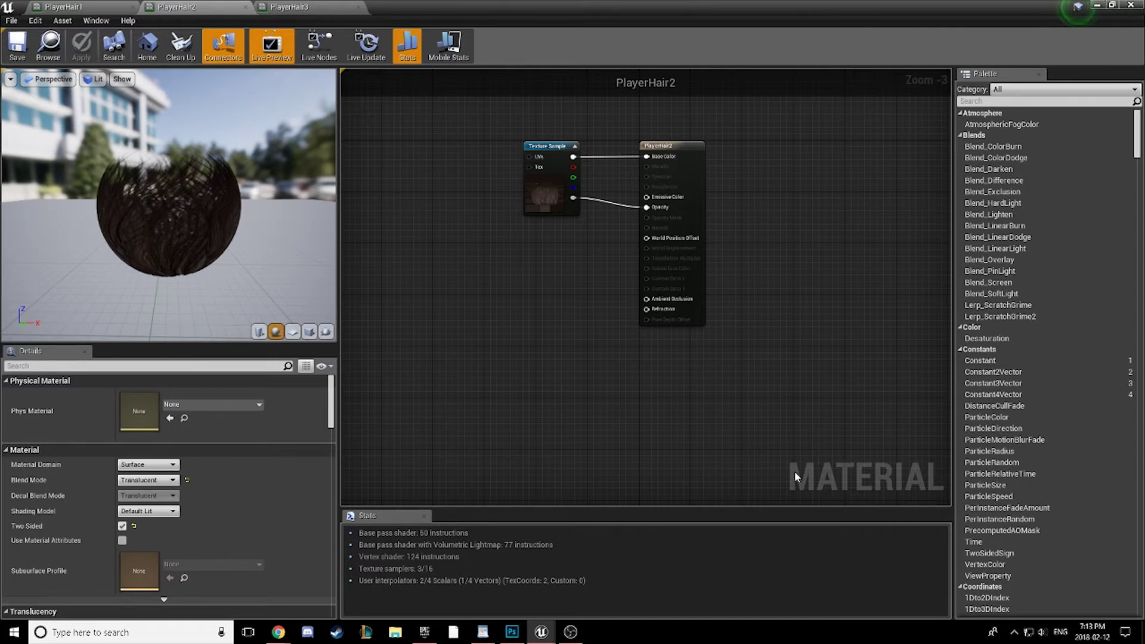
{"action": "left_click", "coordinate": [289, 6]}
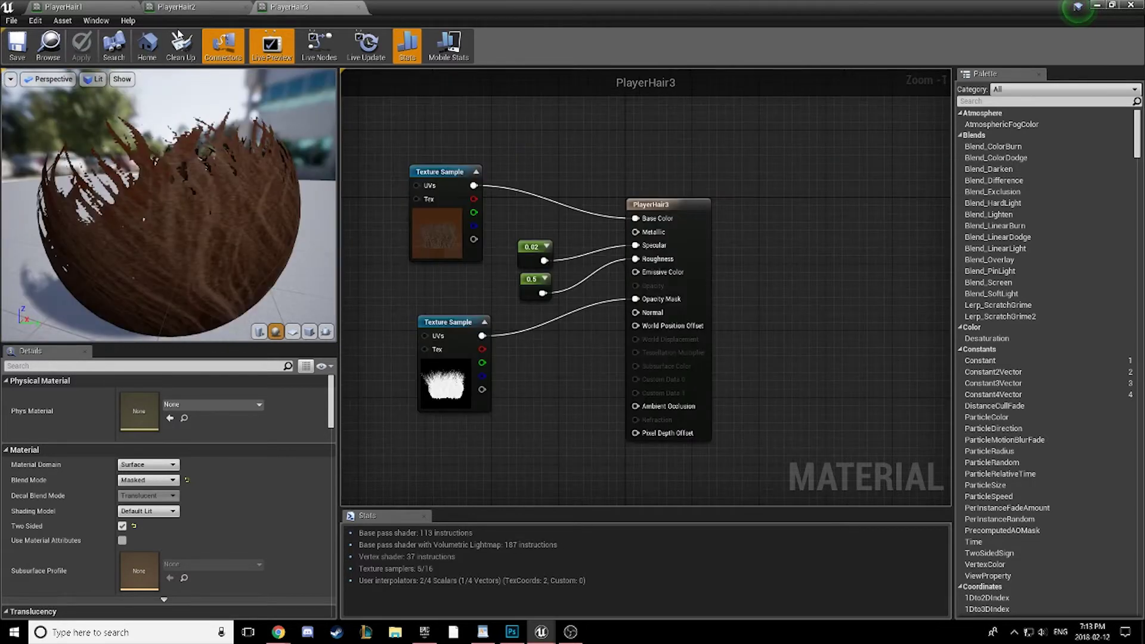
{"action": "left_click", "coordinate": [182, 7]}
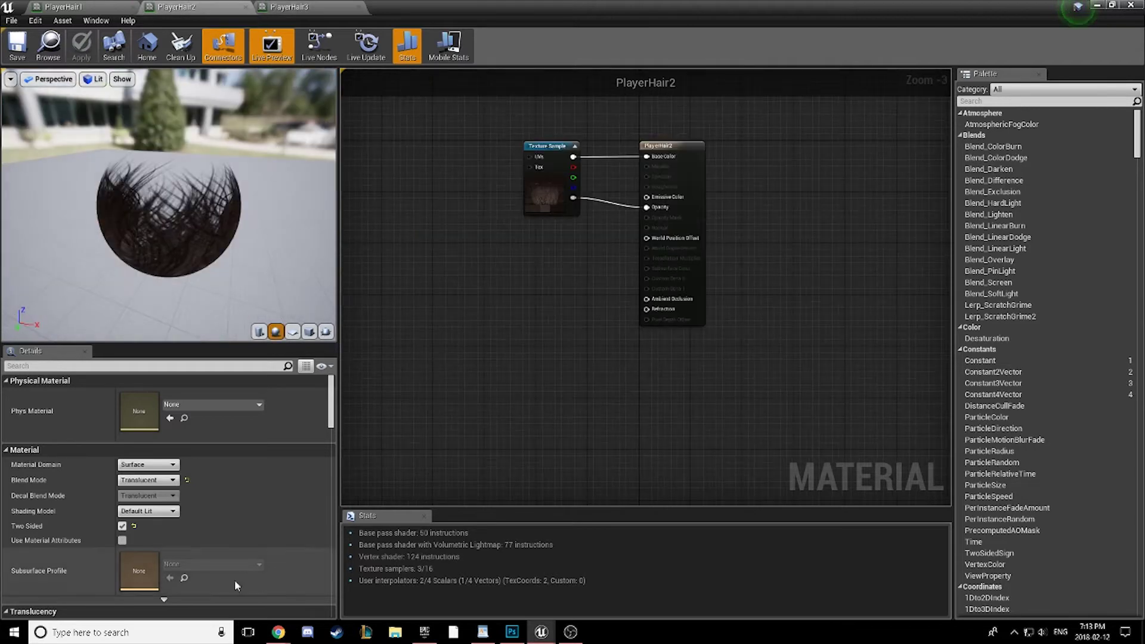
Step: Switch to Chrome and read the Unreal Engine Rendering Overview documentation from Deferred Shading through Lit Translucency to Sub-Surface Shading
{"action": "mouse_move", "coordinate": [290, 639]}
{"action": "left_click", "coordinate": [303, 582]}
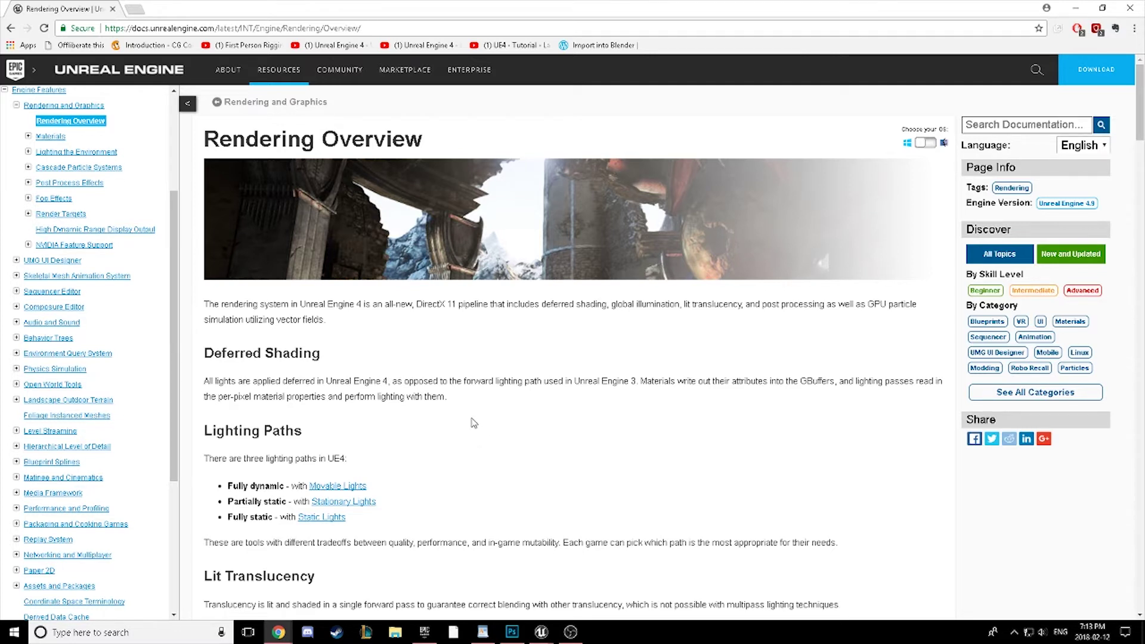
{"action": "scroll", "coordinate": [524, 480], "scroll_direction": "down", "scroll_amount": 5}
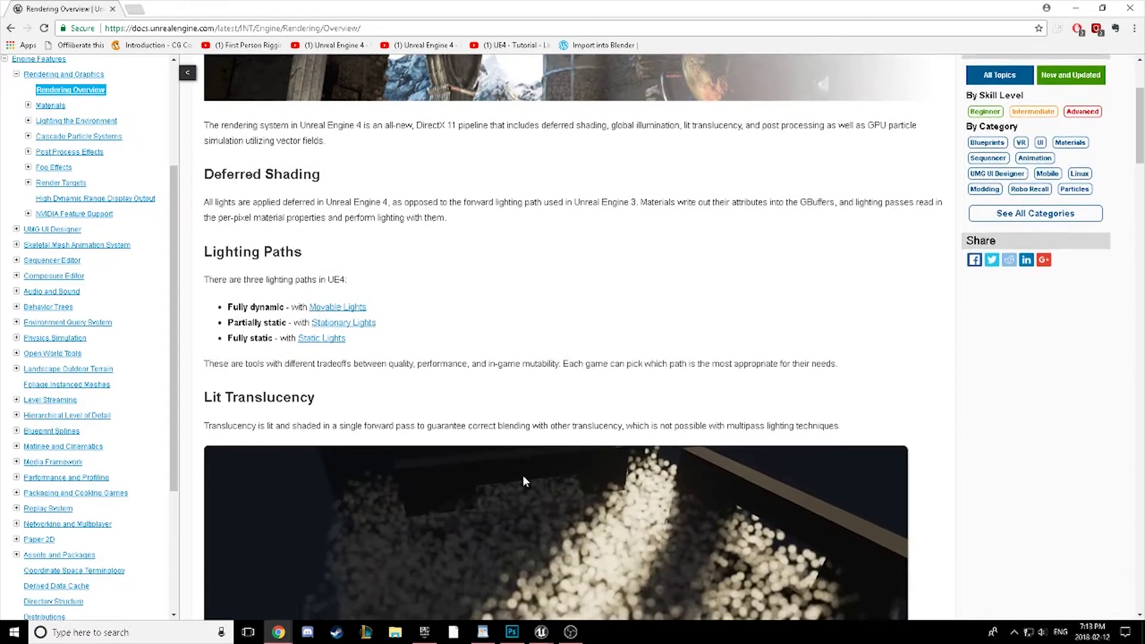
{"action": "scroll", "coordinate": [525, 481], "scroll_direction": "down", "scroll_amount": 1}
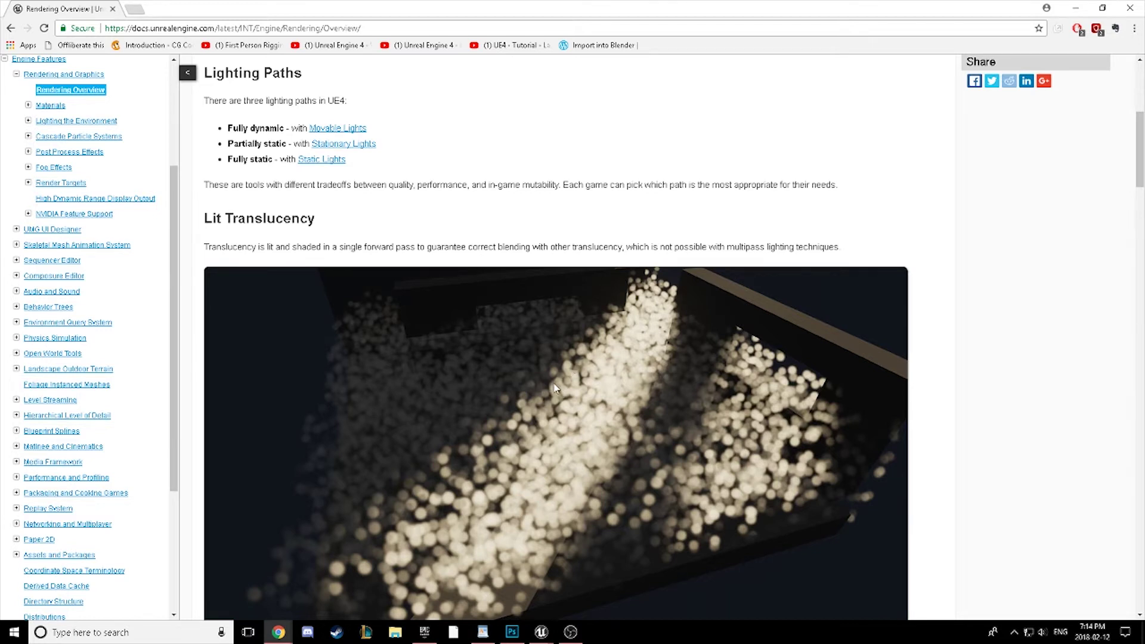
{"action": "scroll", "coordinate": [676, 404], "scroll_direction": "down", "scroll_amount": 2}
{"action": "scroll", "coordinate": [676, 405], "scroll_direction": "down", "scroll_amount": 12}
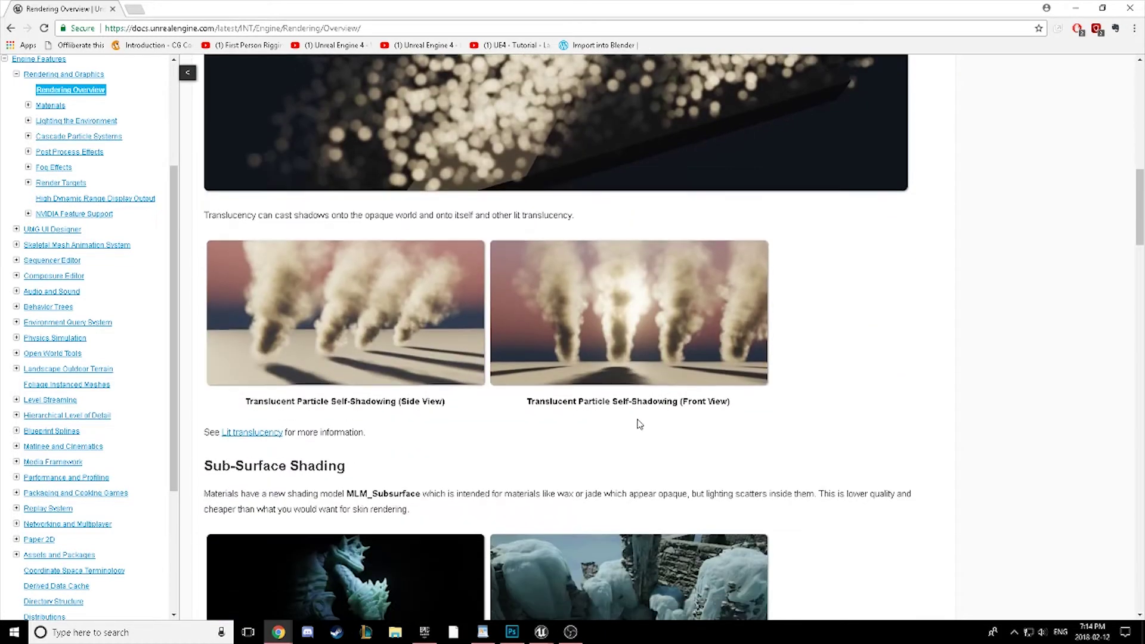
{"action": "scroll", "coordinate": [506, 522], "scroll_direction": "down", "scroll_amount": 1}
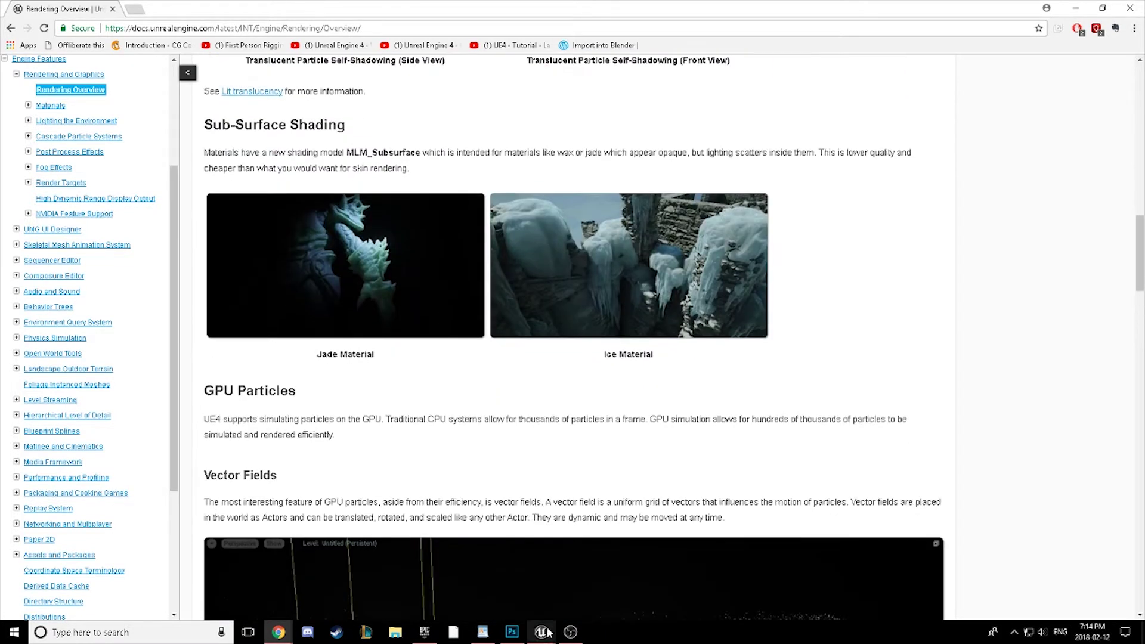
Step: Switch back to the PlayerHair2 material to examine its preview, and view the HairPlane1Tex hair texture in Photoshop
{"action": "mouse_move", "coordinate": [542, 633]}
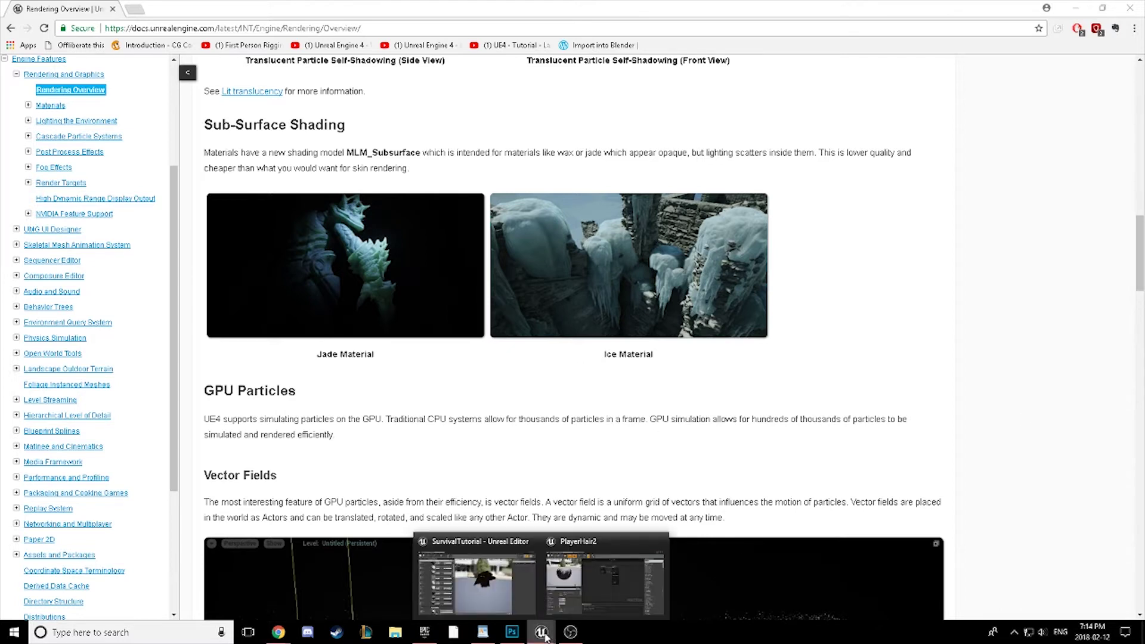
{"action": "left_click", "coordinate": [582, 574]}
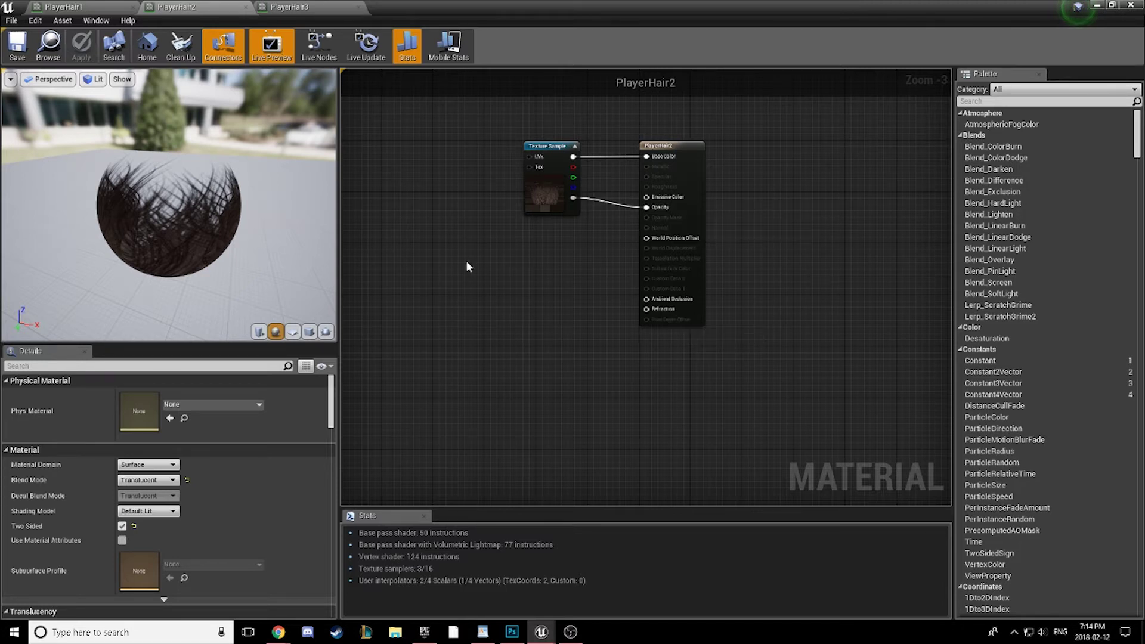
{"action": "left_click_drag", "start_coordinate": [424, 302], "coordinate": [399, 301]}
{"action": "left_click_drag", "start_coordinate": [263, 268], "coordinate": [231, 261]}
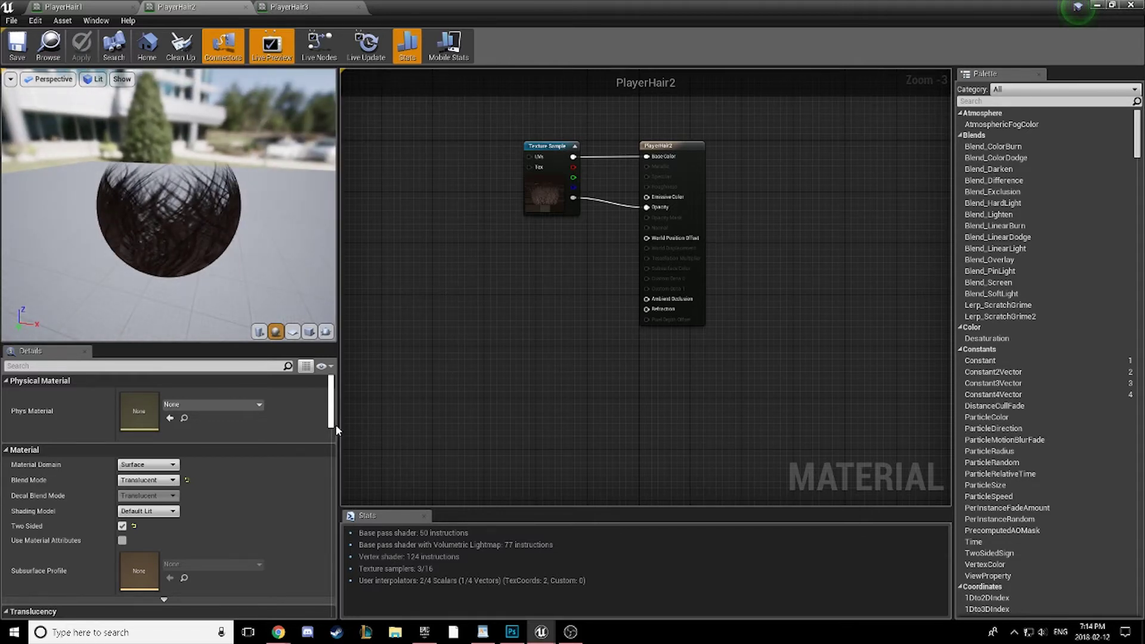
{"action": "left_click", "coordinate": [513, 634]}
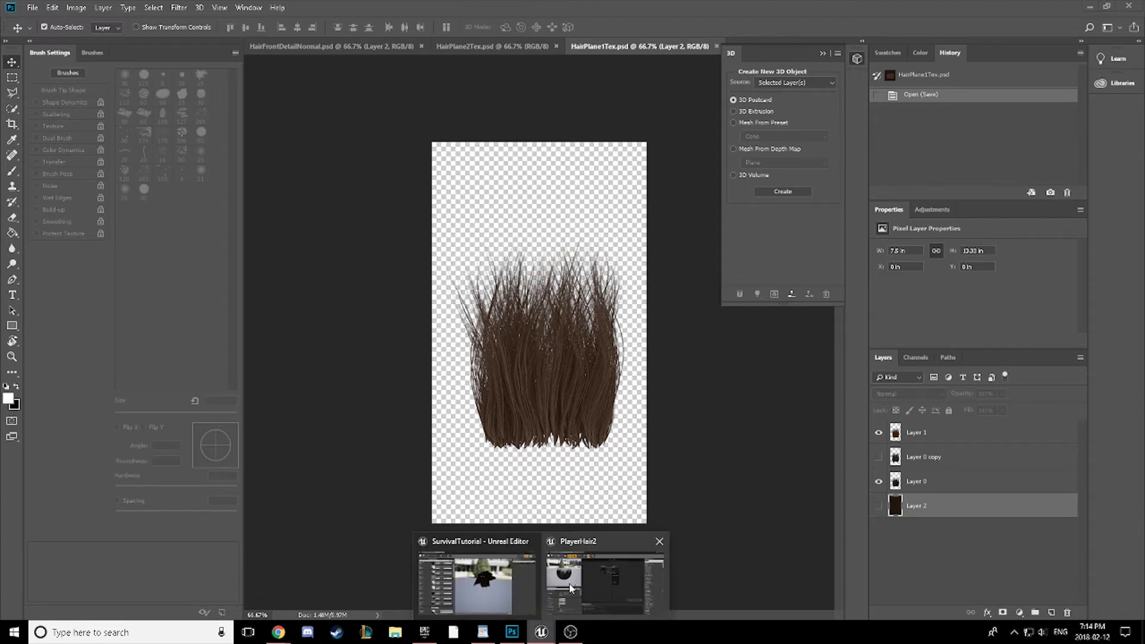
Step: Back in Unreal, set PlayerHair2's Blend Mode to Masked, reroute the texture's alpha from Opacity to Opacity Mask, and save the material
{"action": "left_click", "coordinate": [570, 585]}
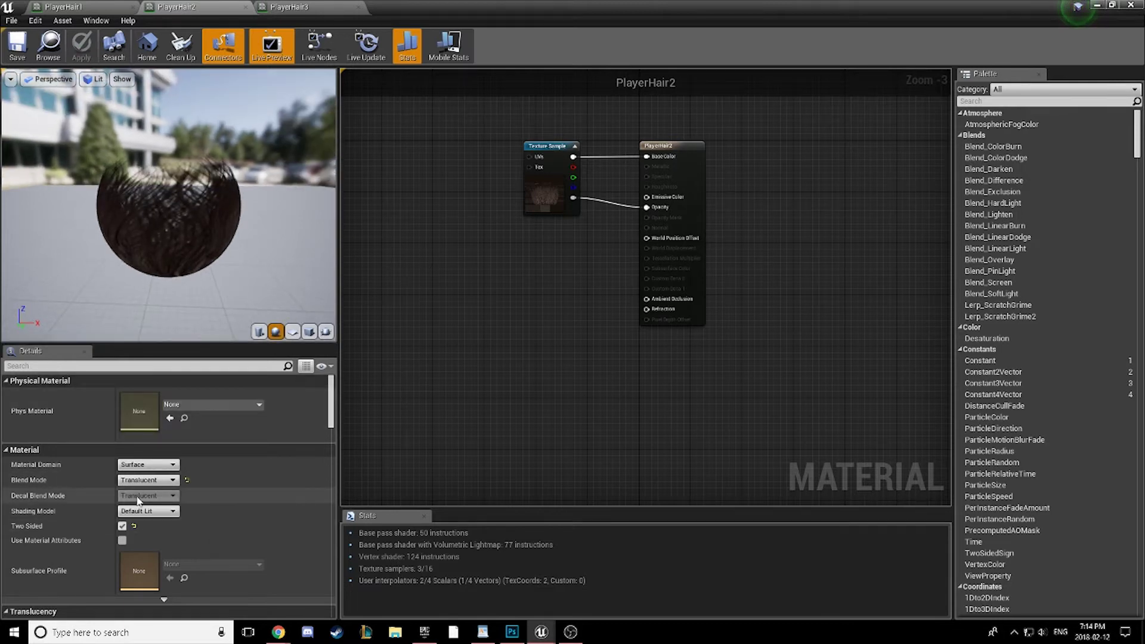
{"action": "left_click", "coordinate": [146, 480]}
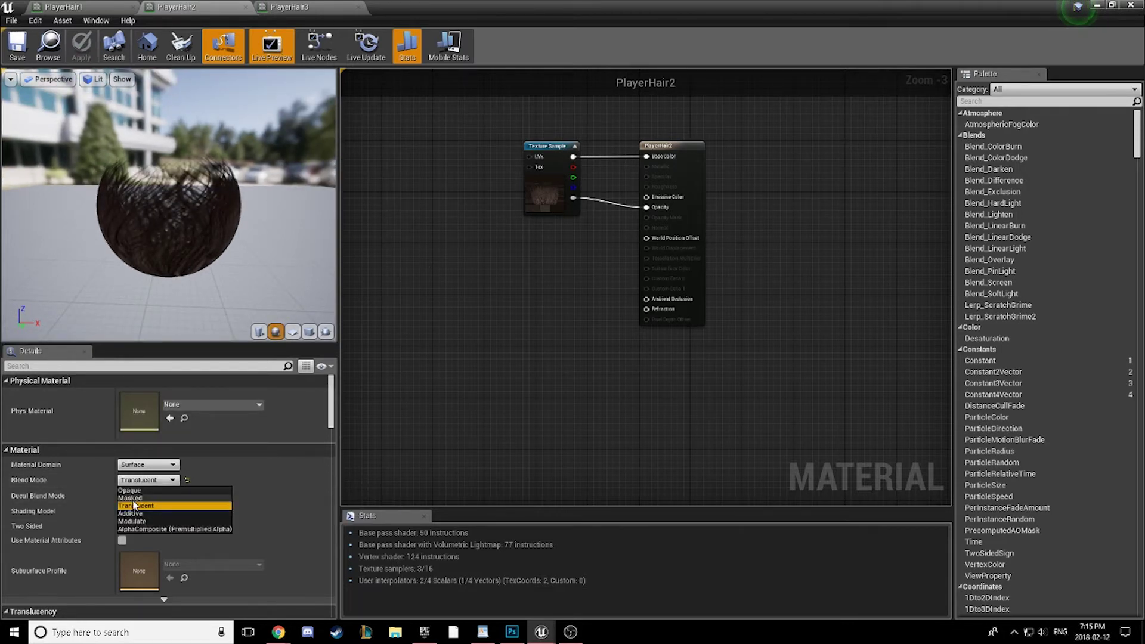
{"action": "left_click", "coordinate": [133, 497]}
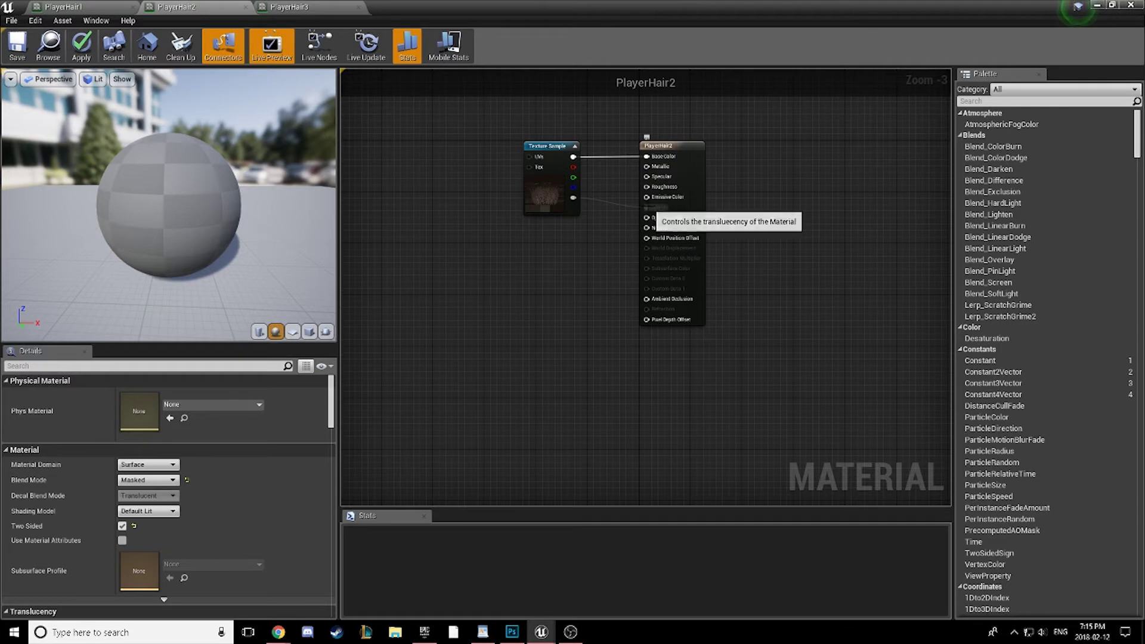
{"action": "left_click", "coordinate": [648, 208], "text": "alt"}
{"action": "left_click_drag", "start_coordinate": [647, 218], "coordinate": [573, 198]}
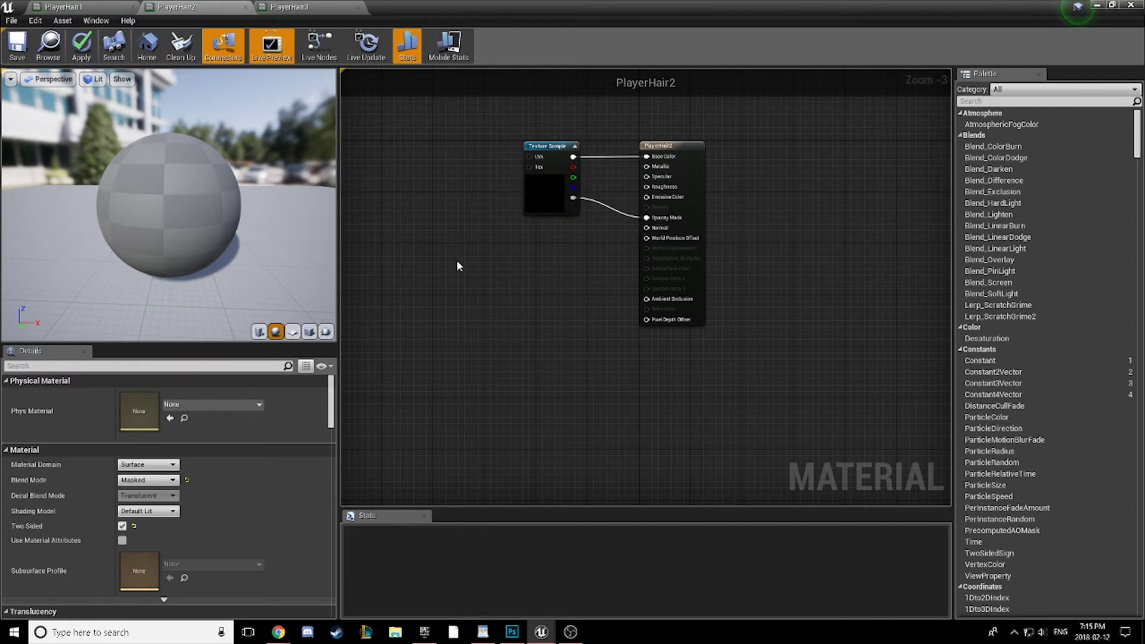
{"action": "key", "text": "ctrl+s"}
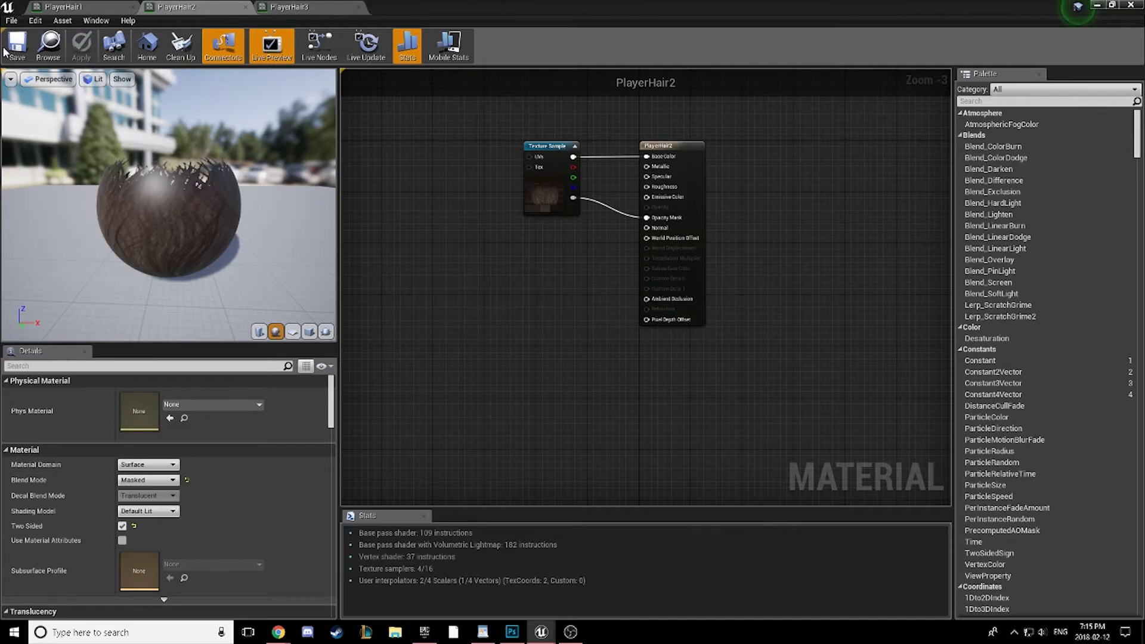
Step: Inspect the hair edges of the masked PlayerHair2 preview sphere up close
{"action": "mouse_move", "coordinate": [170, 197]}
{"action": "left_mouse_down"}
{"action": "mouse_move", "coordinate": [208, 218]}
{"action": "mouse_move", "coordinate": [149, 206]}
{"action": "left_mouse_up"}
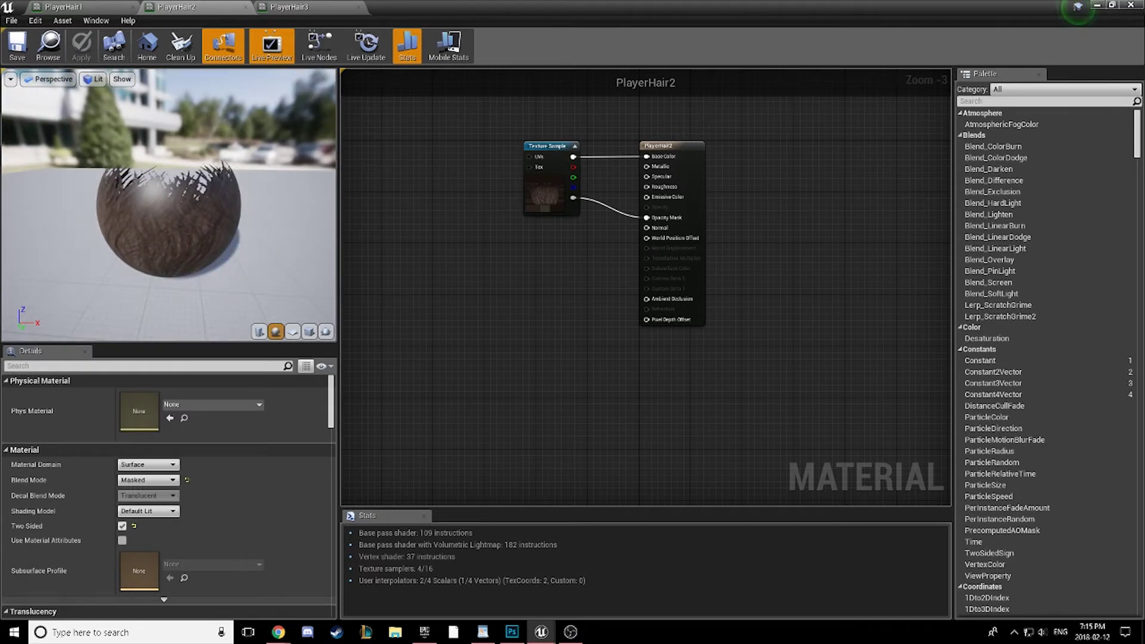
{"action": "scroll", "coordinate": [139, 191], "scroll_direction": "up", "scroll_amount": 6}
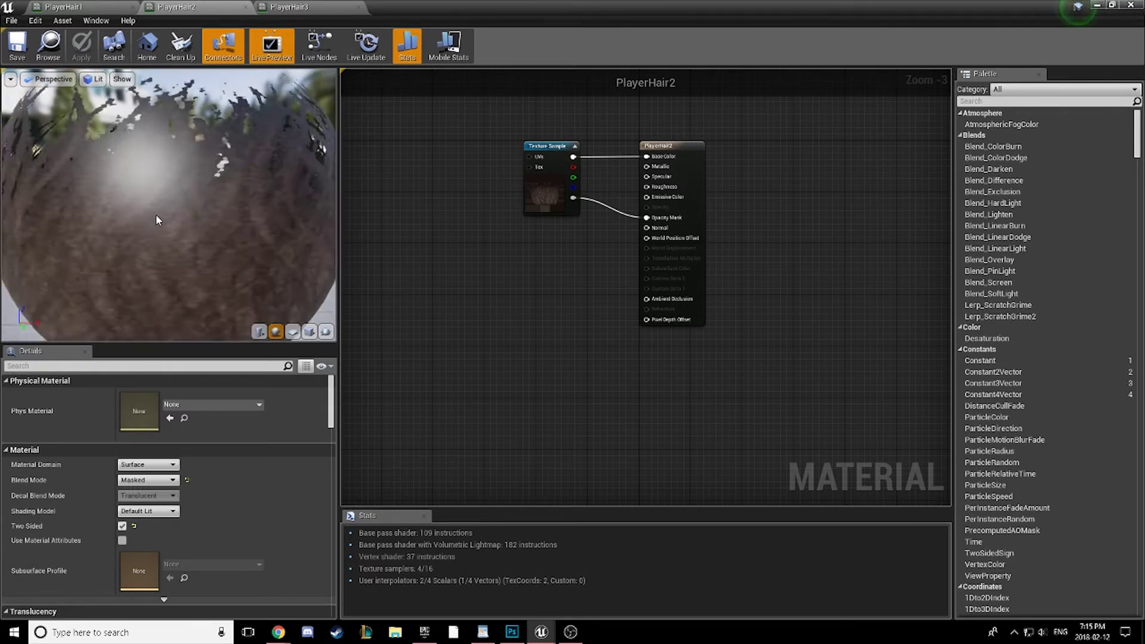
{"action": "scroll", "coordinate": [156, 220], "scroll_direction": "down", "scroll_amount": 5}
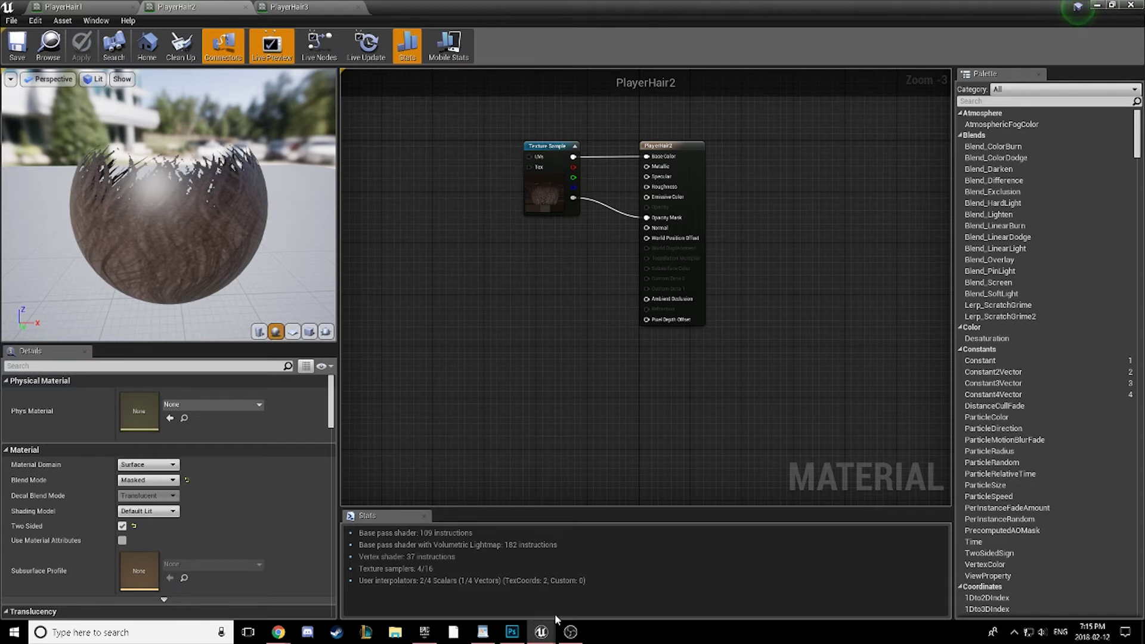
{"action": "left_click", "coordinate": [424, 632]}
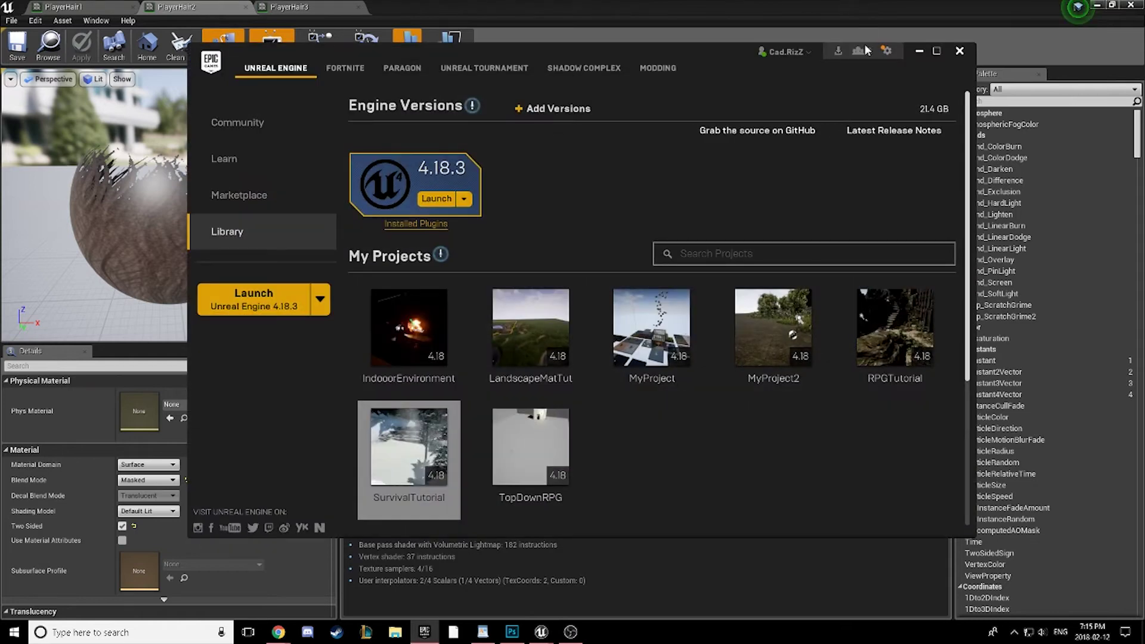
{"action": "left_click", "coordinate": [919, 51]}
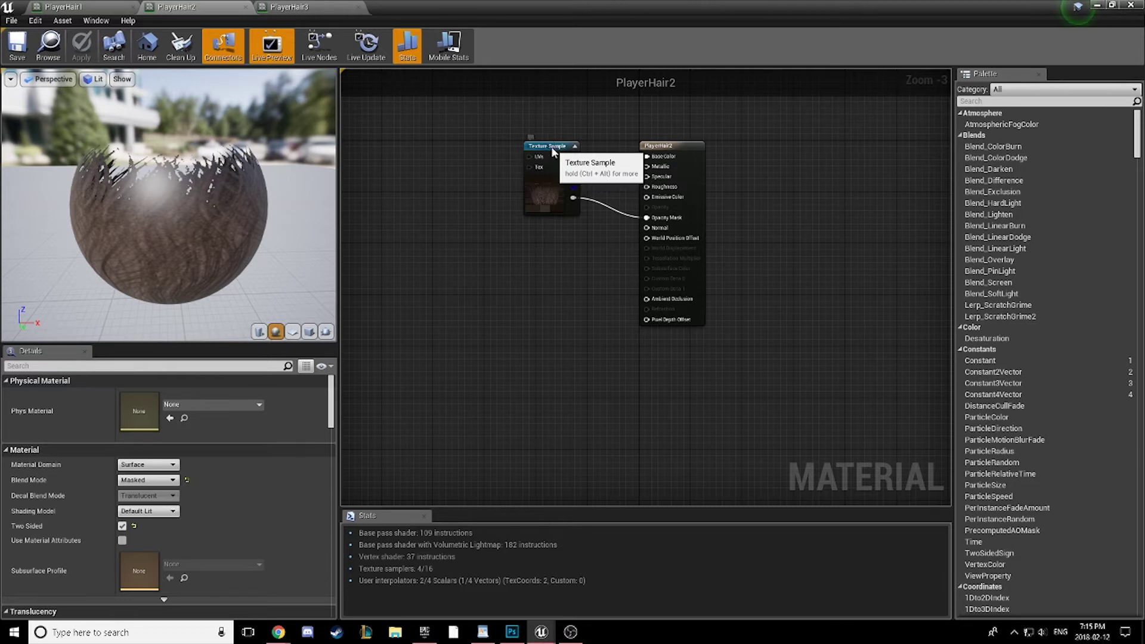
Step: Move the Texture Sample node farther from the PlayerHair2 output node and add a DitherTemporalAA node below it
{"action": "left_click_drag", "start_coordinate": [551, 155], "coordinate": [513, 147]}
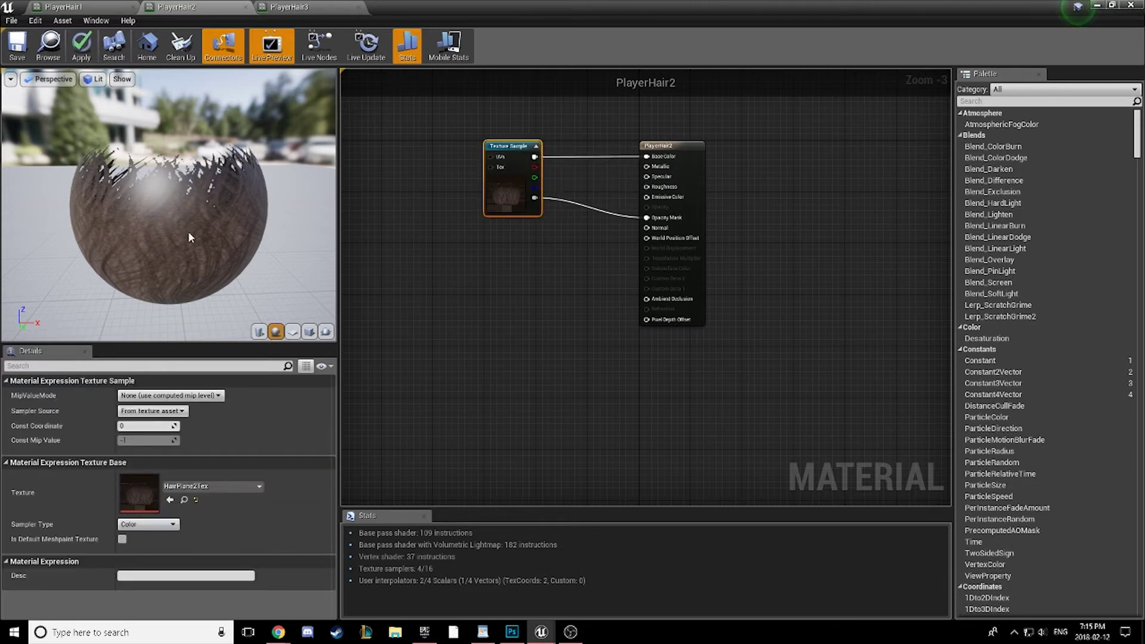
{"action": "left_click_drag", "start_coordinate": [159, 213], "coordinate": [176, 179]}
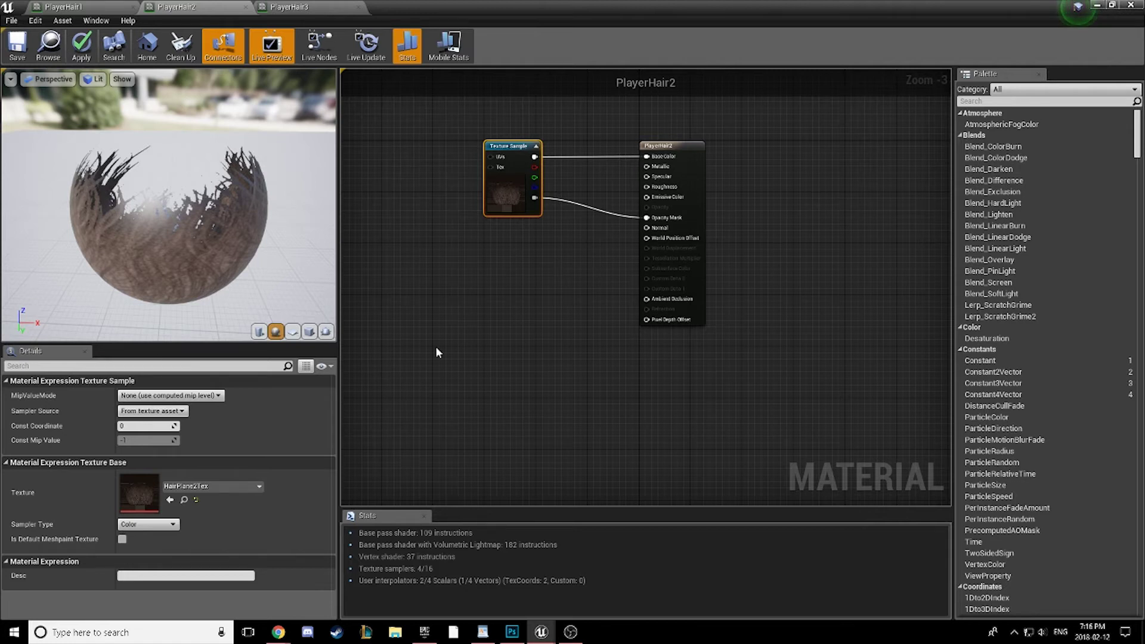
{"action": "left_click", "coordinate": [524, 271]}
{"action": "right_click", "coordinate": [525, 271]}
{"action": "type", "text": "dither"}
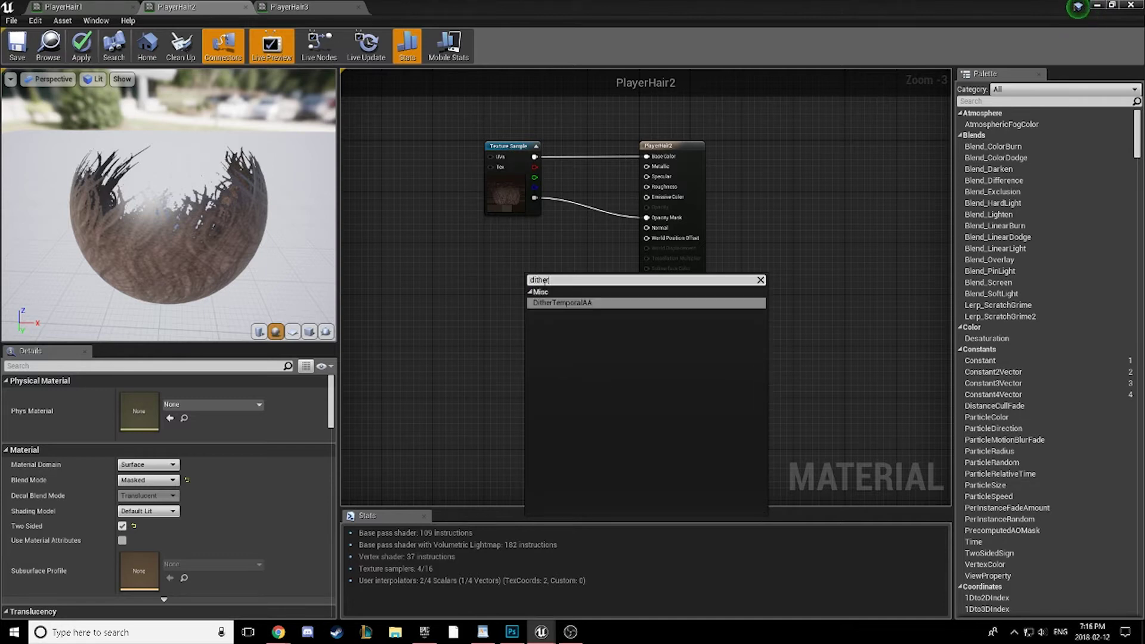
{"action": "key", "text": "Return"}
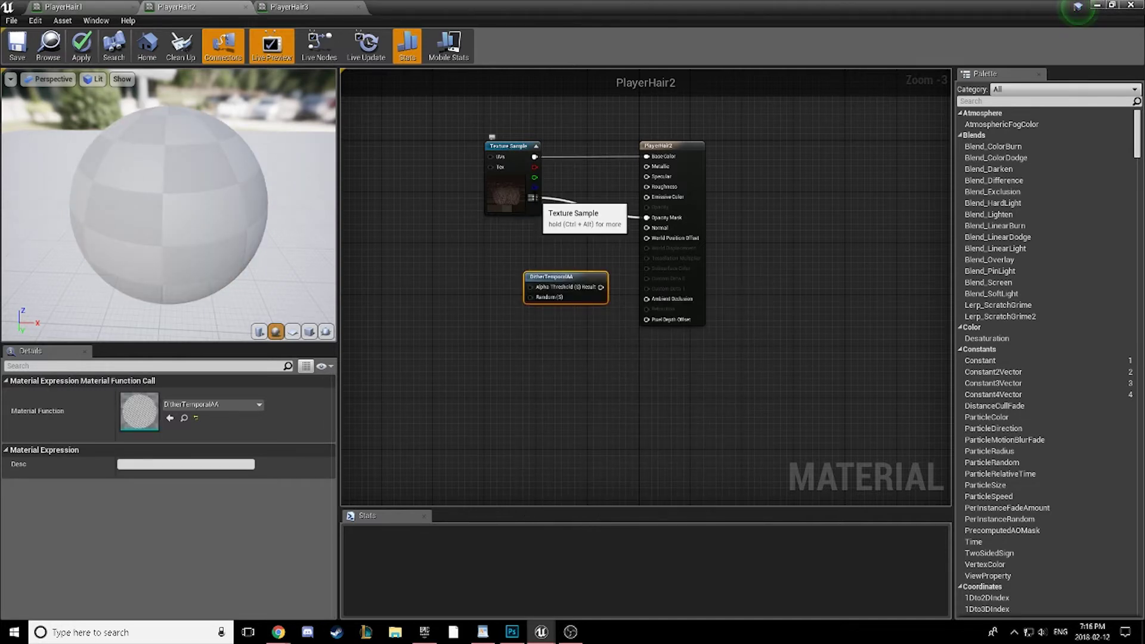
Step: Connect the texture's alpha to DitherTemporalAA's Alpha Threshold and feed its Random input with a new Constant set to 1
{"action": "left_click_drag", "start_coordinate": [534, 197], "coordinate": [513, 310]}
{"action": "type", "text": "const"}
{"action": "key", "text": "Return"}
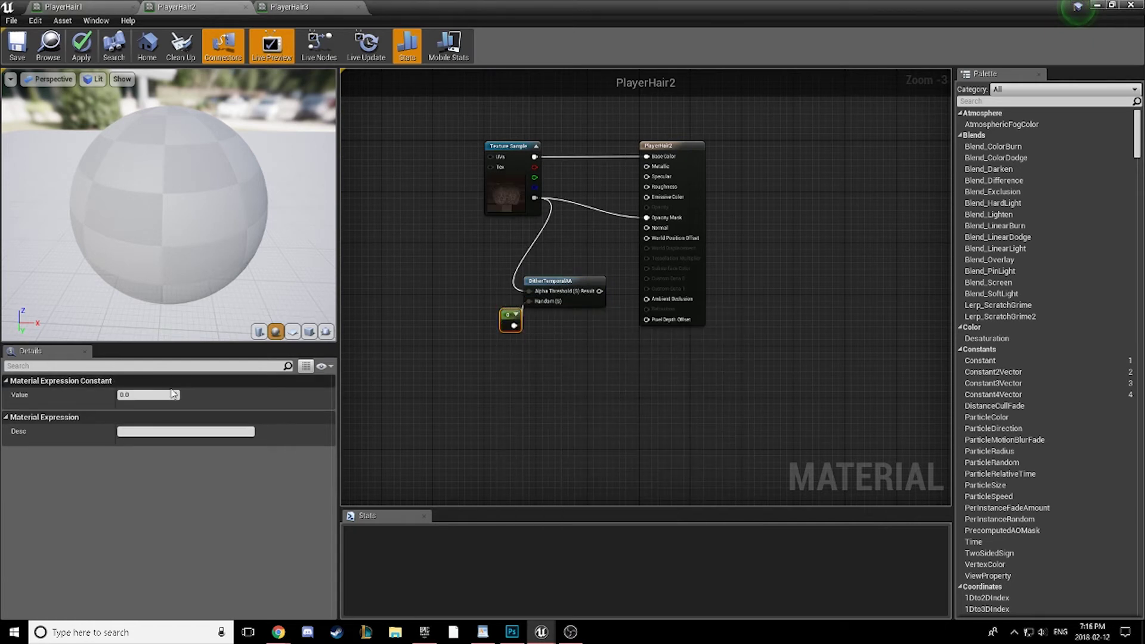
{"action": "left_click", "coordinate": [155, 394]}
{"action": "type", "text": "1"}
{"action": "key", "text": "Return"}
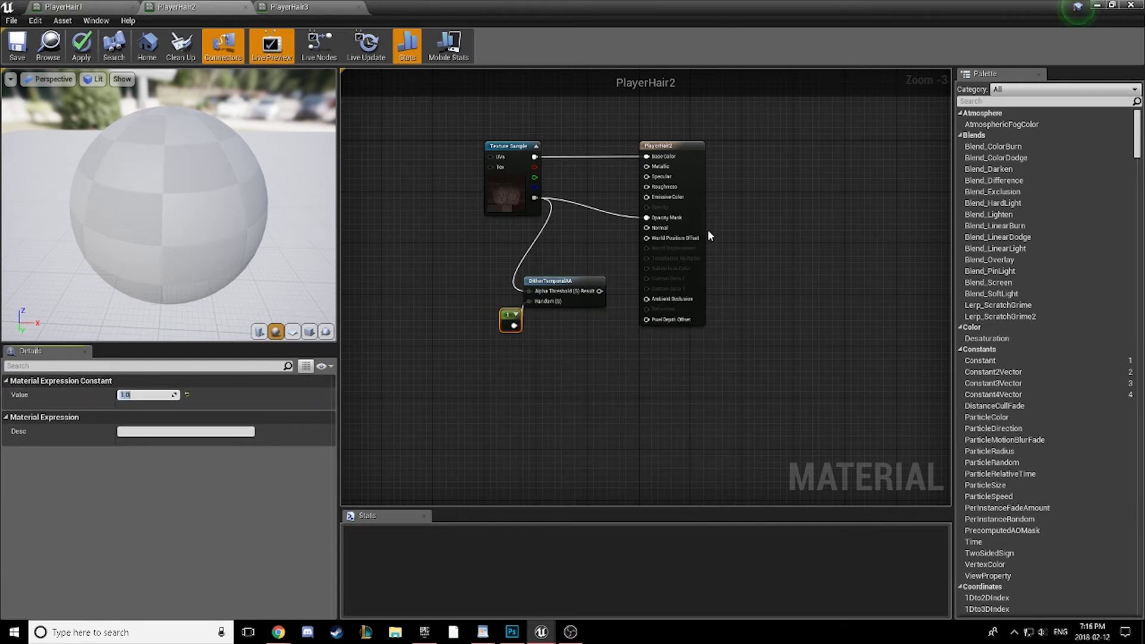
Step: Connect the DitherTemporalAA result to Opacity Mask and arrange the dither, constant and texture nodes neatly between the connections
{"action": "left_click_drag", "start_coordinate": [599, 291], "coordinate": [647, 218]}
{"action": "left_click_drag", "start_coordinate": [455, 374], "coordinate": [576, 240]}
{"action": "left_click", "coordinate": [580, 292]}
{"action": "left_click_drag", "start_coordinate": [517, 146], "coordinate": [504, 146]}
{"action": "left_click", "coordinate": [427, 214]}
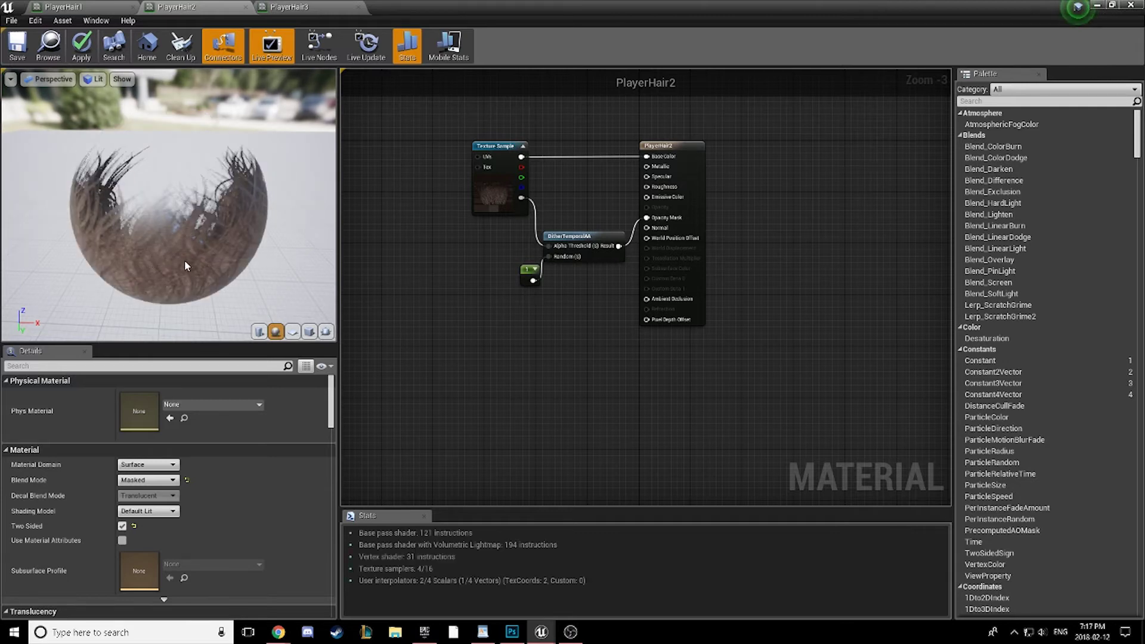
Step: Examine the dithered hair edges on the PlayerHair2 preview sphere from several angles and distances
{"action": "left_click_drag", "start_coordinate": [184, 260], "coordinate": [304, 293]}
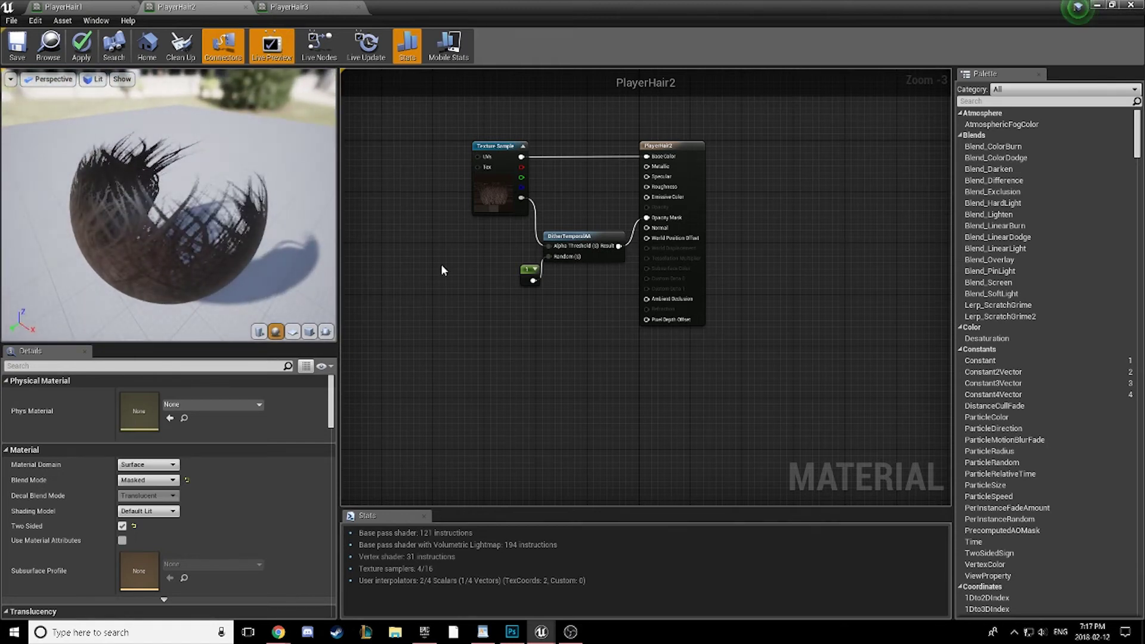
{"action": "left_click_drag", "start_coordinate": [156, 266], "coordinate": [205, 220]}
{"action": "scroll", "coordinate": [185, 251], "scroll_direction": "down", "scroll_amount": 1}
{"action": "scroll", "coordinate": [186, 253], "scroll_direction": "up", "scroll_amount": 4}
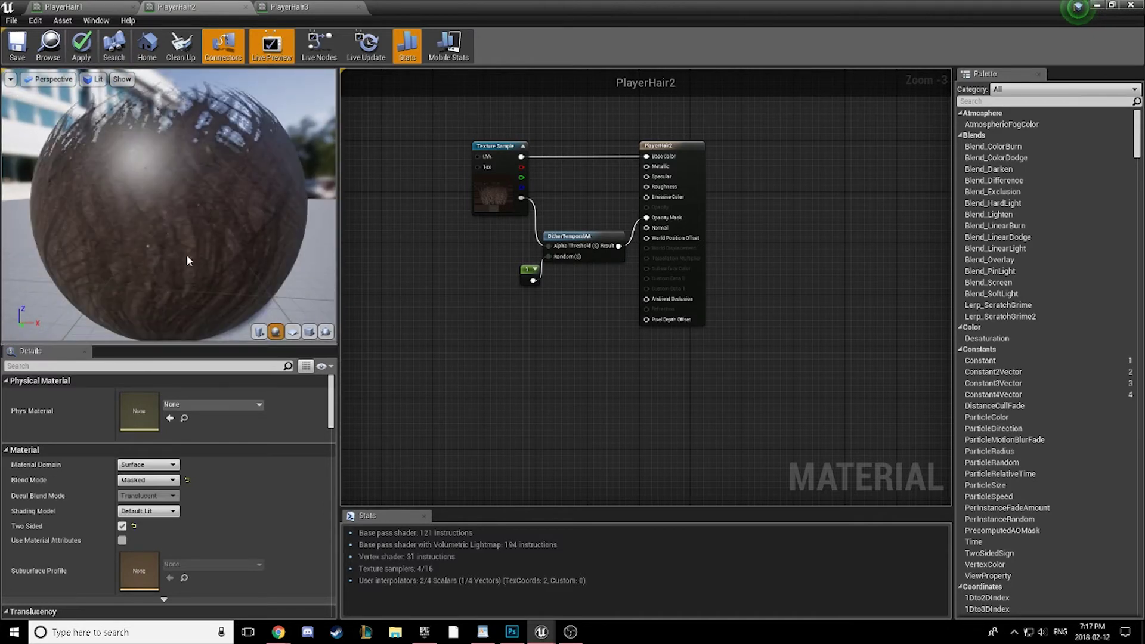
{"action": "scroll", "coordinate": [187, 256], "scroll_direction": "down", "scroll_amount": 4}
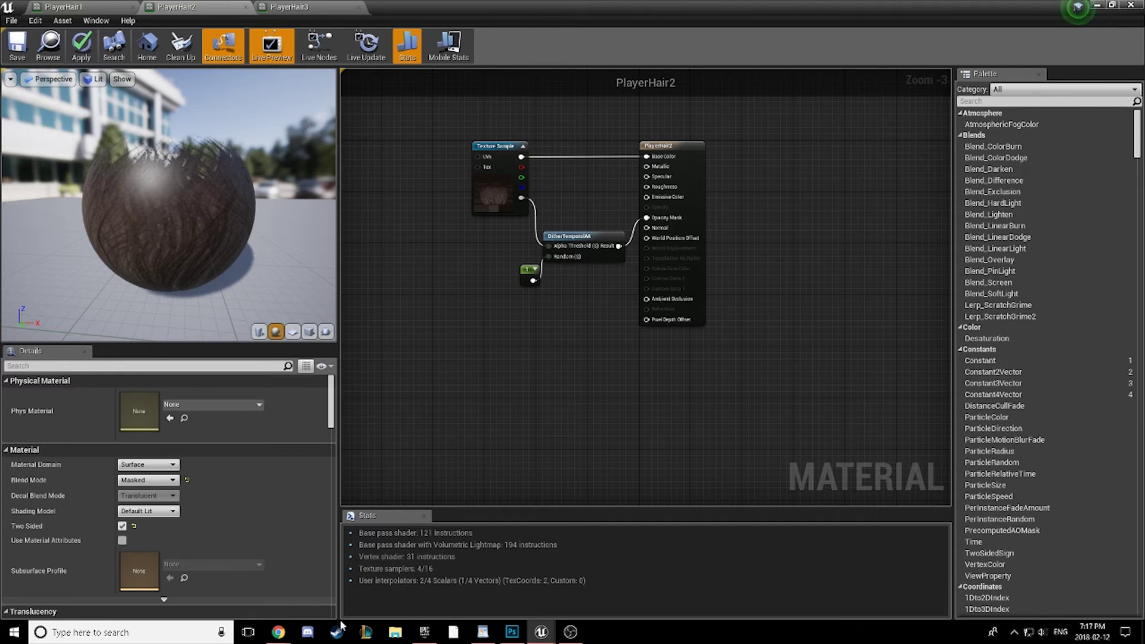
Step: Consult the Sub-Surface Shading section of the Unreal rendering documentation in Chrome and return to the PlayerHair2 material in Unreal Editor
{"action": "mouse_move", "coordinate": [278, 632]}
{"action": "left_click", "coordinate": [327, 579]}
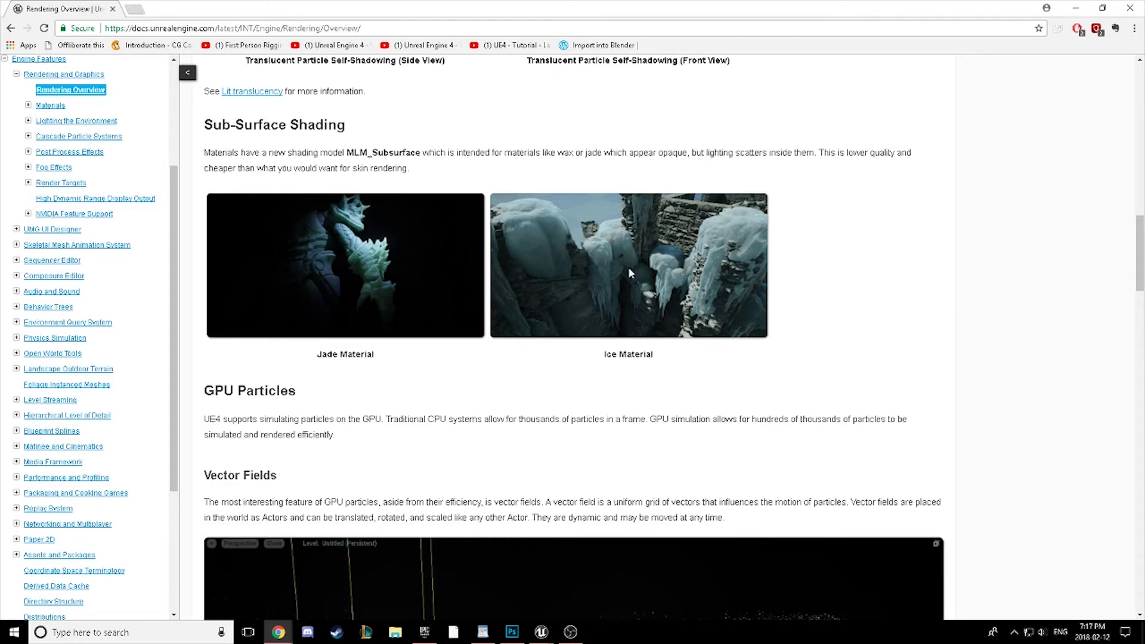
{"action": "mouse_move", "coordinate": [540, 633]}
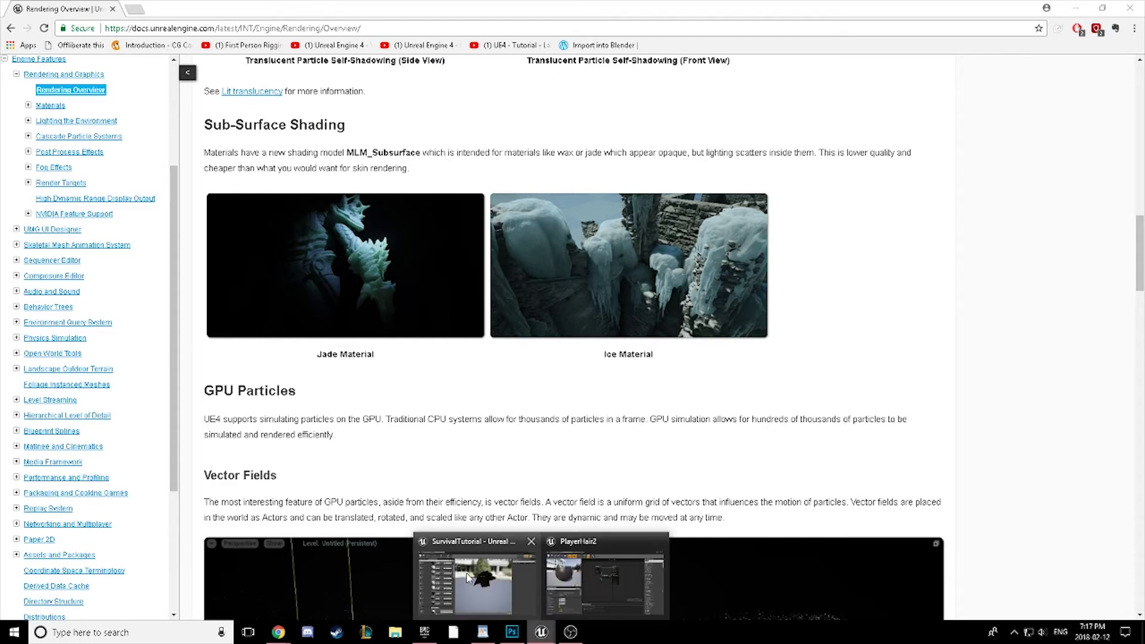
{"action": "left_click", "coordinate": [605, 572]}
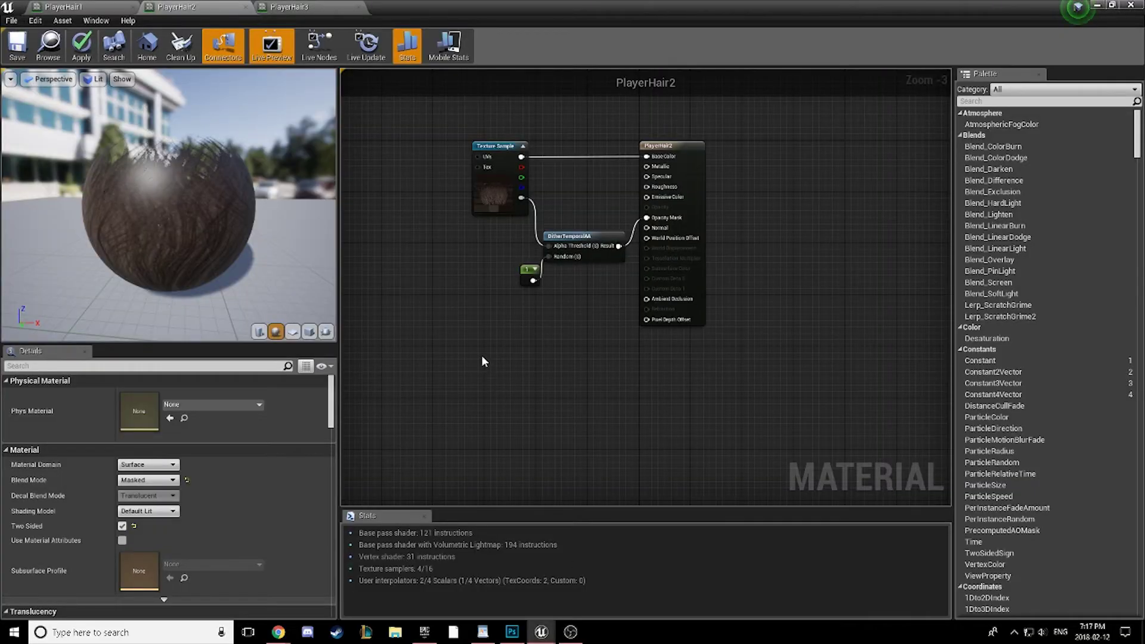
Step: Set PlayerHair2's shading model to Subsurface and add a new Texture Sample node below the dither nodes
{"action": "left_click", "coordinate": [149, 510]}
{"action": "left_click", "coordinate": [138, 543]}
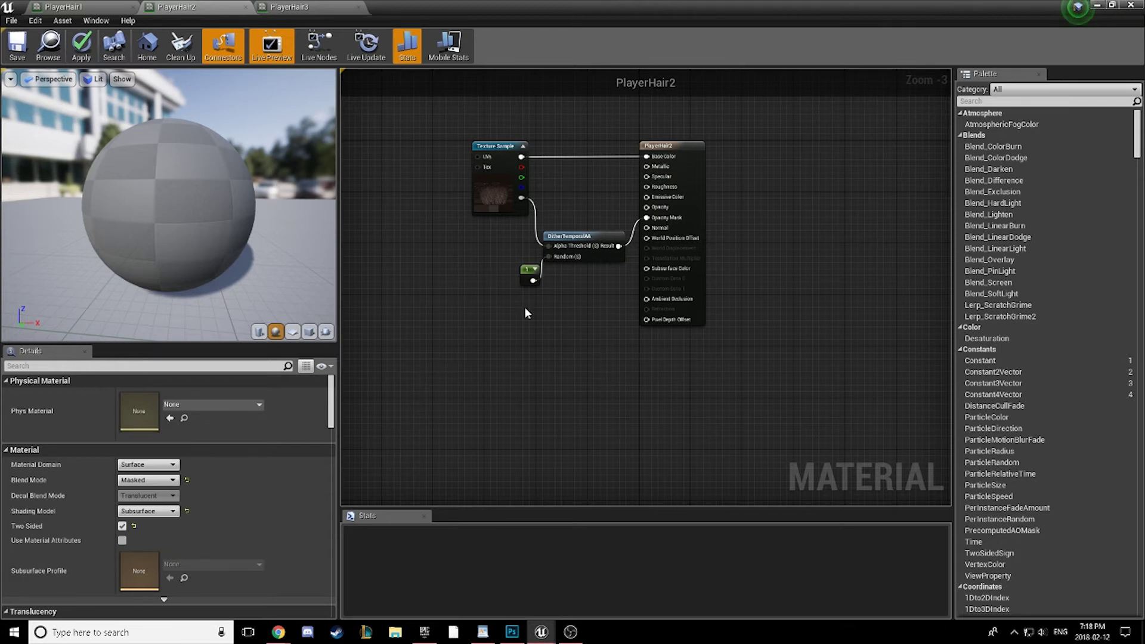
{"action": "right_click", "coordinate": [477, 350]}
{"action": "type", "text": "texture"}
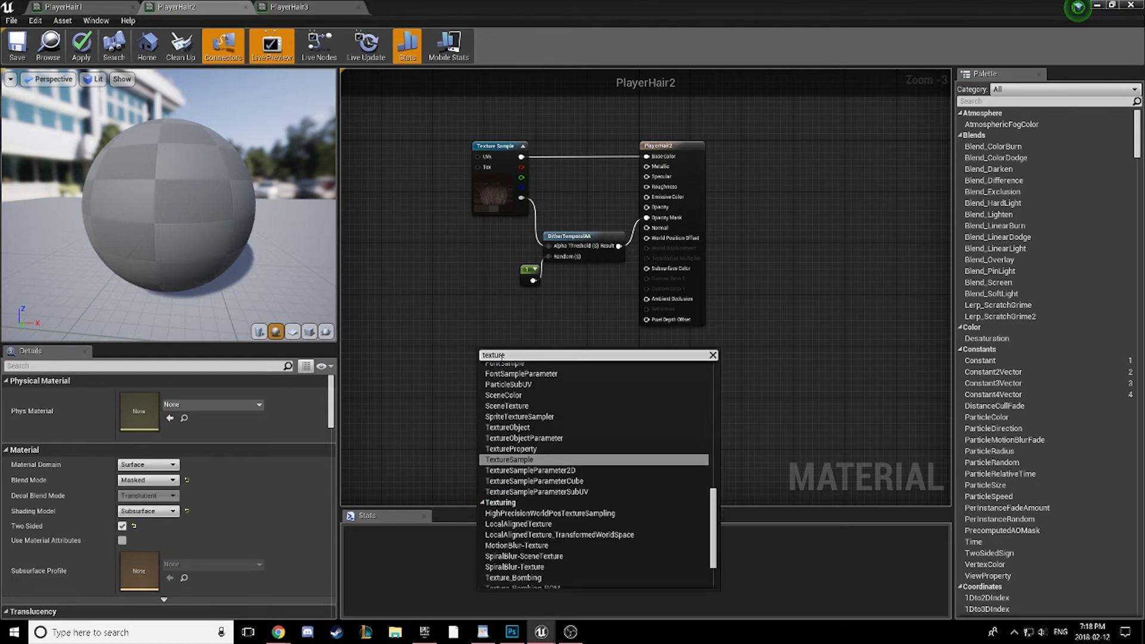
{"action": "key", "text": "Return"}
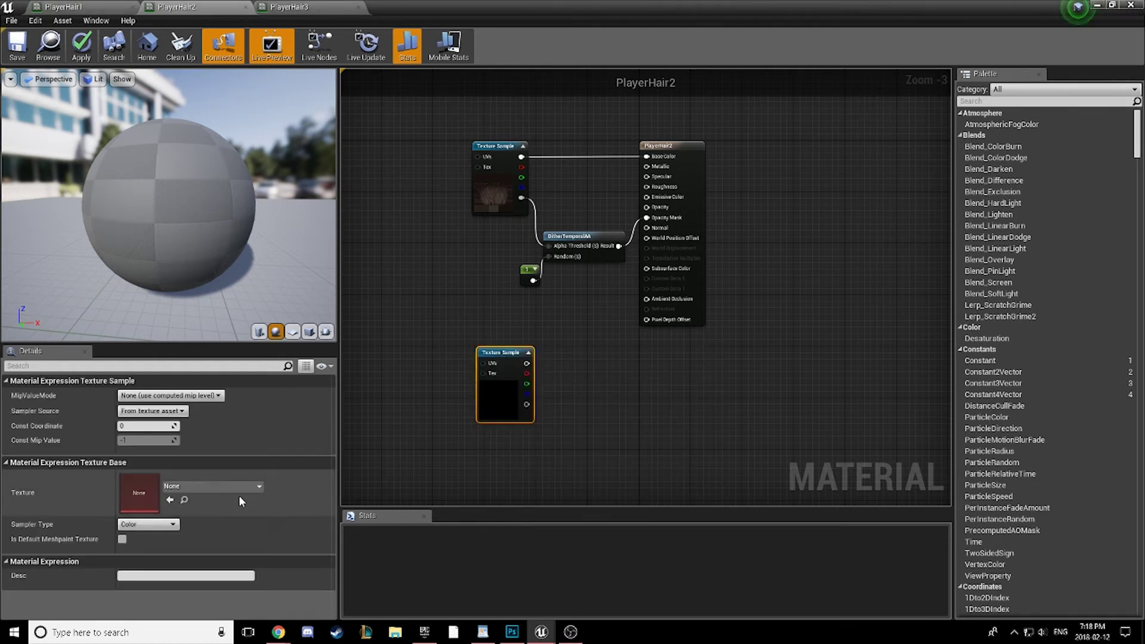
Step: Assign the HairSS texture to the new Texture Sample, connect its color output to Subsurface Color, and save the material
{"action": "left_click", "coordinate": [222, 489]}
{"action": "type", "text": "hairss"}
{"action": "left_click", "coordinate": [198, 322]}
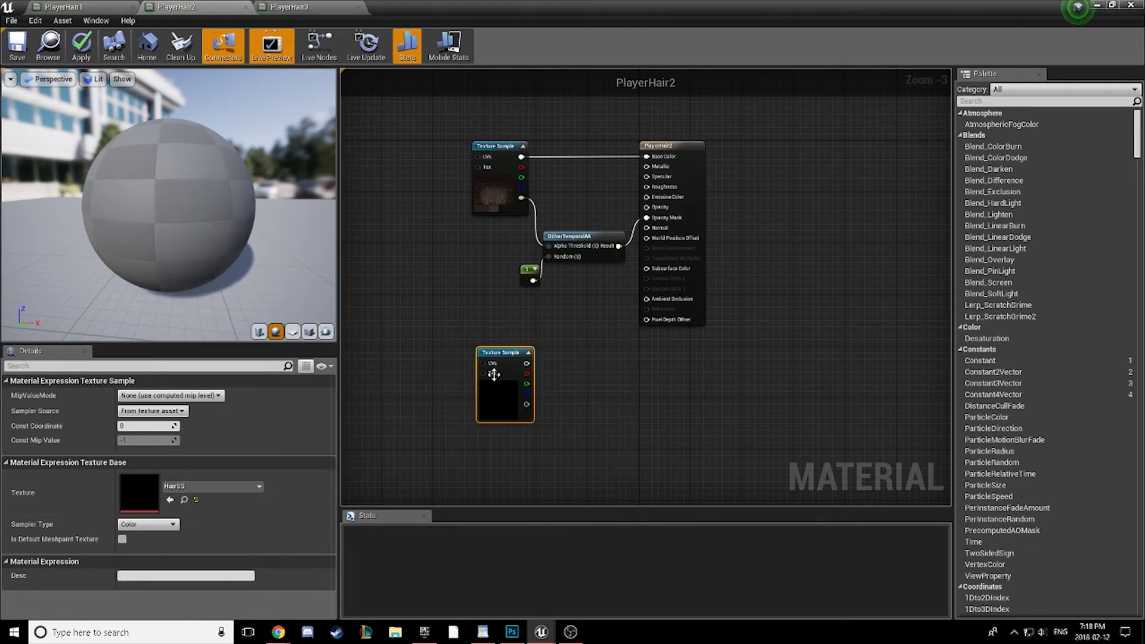
{"action": "left_click_drag", "start_coordinate": [515, 337], "coordinate": [647, 268]}
{"action": "left_click", "coordinate": [637, 349]}
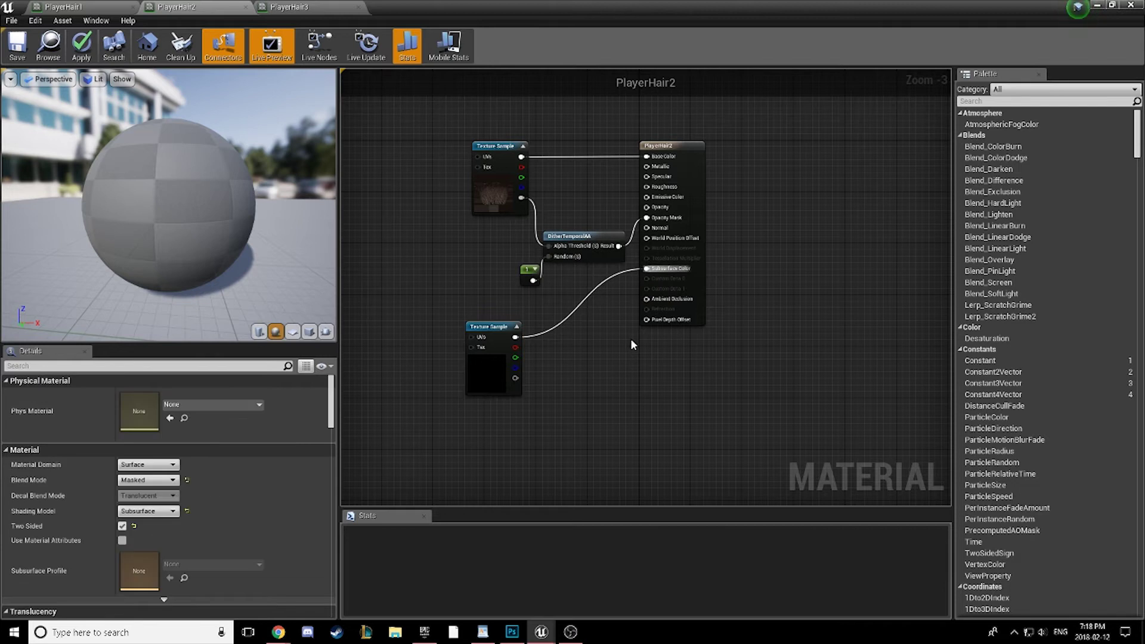
{"action": "key", "text": "ctrl+s"}
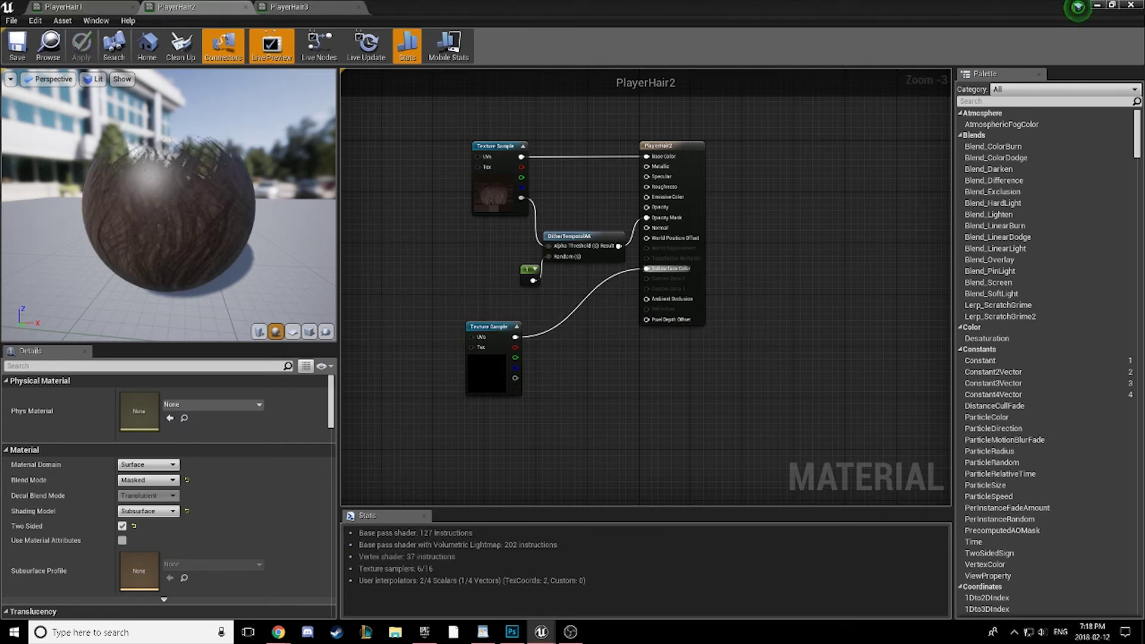
Step: Inspect the shine on the PlayerHair2 preview sphere and compare it with the PlayerHair1 material and its specular setup
{"action": "left_click_drag", "start_coordinate": [209, 259], "coordinate": [182, 265]}
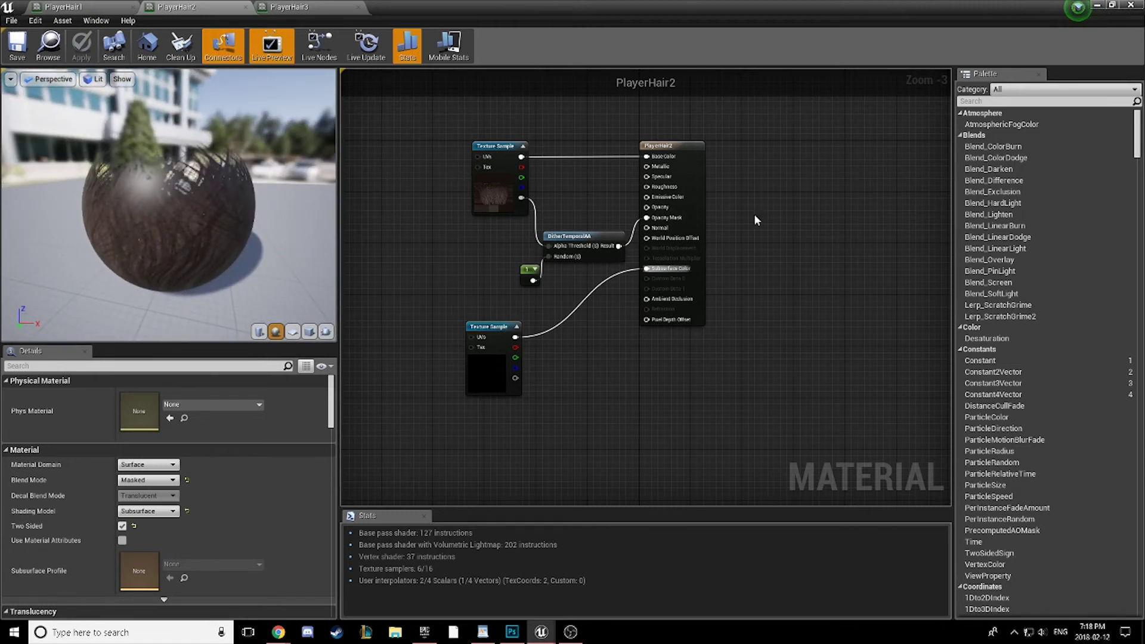
{"action": "left_click_drag", "start_coordinate": [646, 177], "coordinate": [565, 177]}
{"action": "left_click", "coordinate": [559, 188]}
{"action": "left_click", "coordinate": [95, 6]}
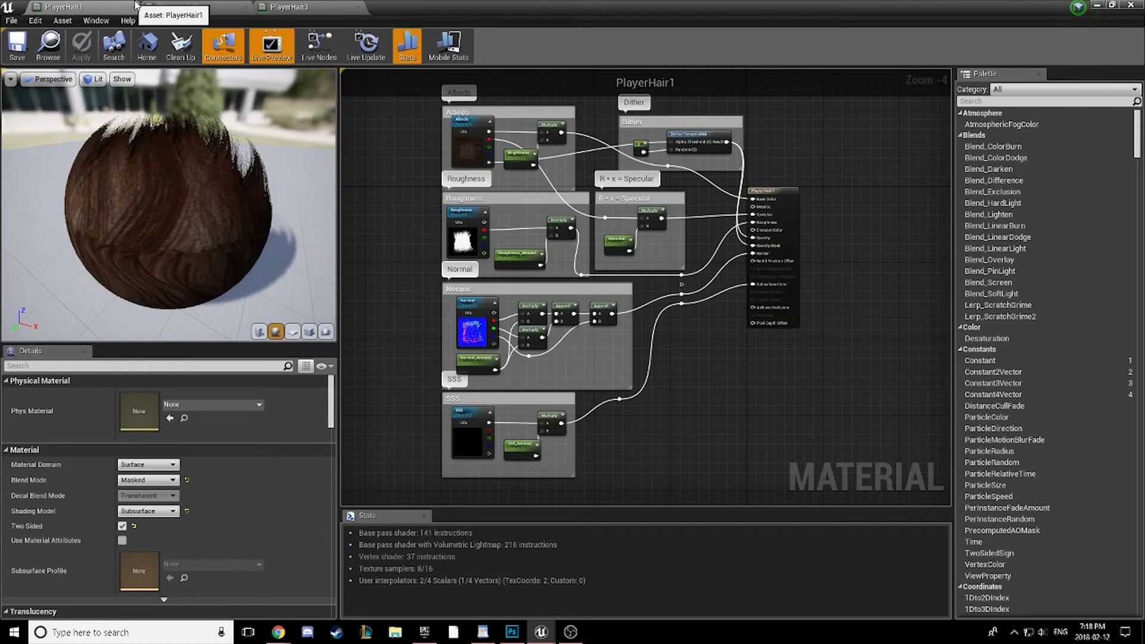
{"action": "left_click", "coordinate": [154, 6]}
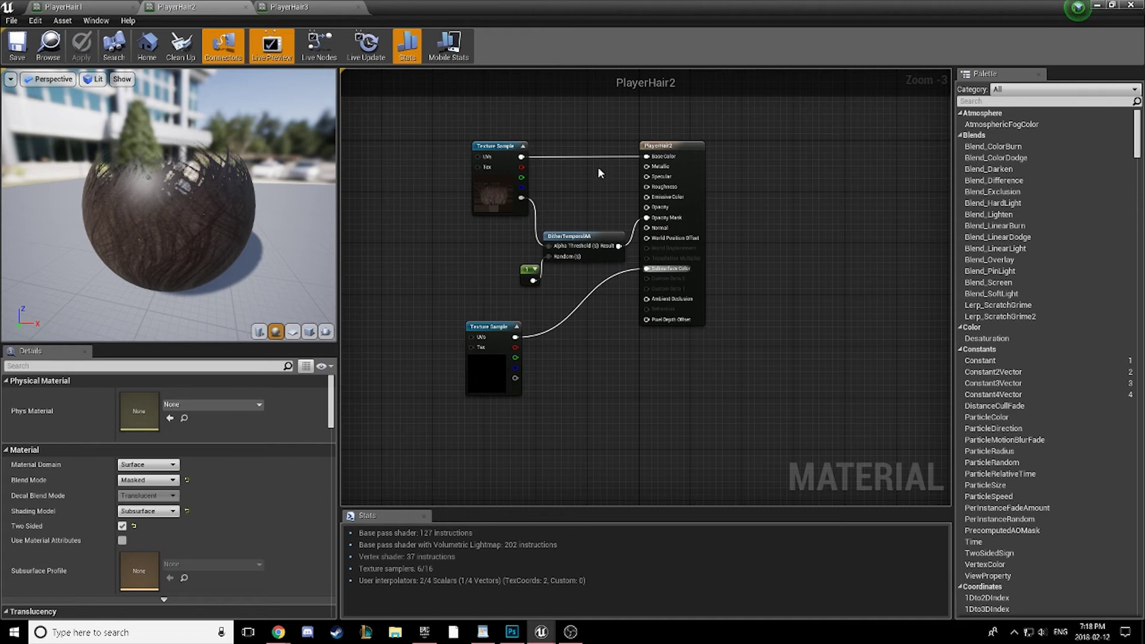
Step: Feed PlayerHair2's Specular input with a new Constant set to 0.02
{"action": "left_click_drag", "start_coordinate": [646, 176], "coordinate": [620, 180]}
{"action": "type", "text": "const"}
{"action": "key", "text": "Return"}
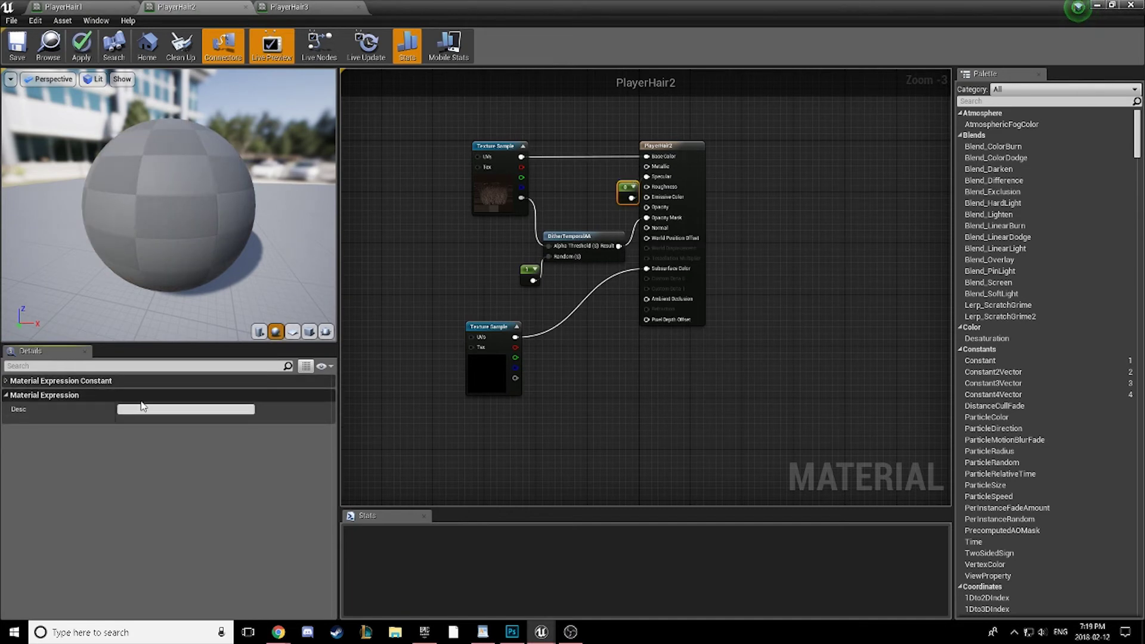
{"action": "left_click", "coordinate": [134, 395]}
{"action": "type", "text": "0.02"}
{"action": "key", "text": "Return"}
Step: Feed the Roughness input with a new Constant set to 0.5, align it below the specular constant, and save PlayerHair2
{"action": "left_click_drag", "start_coordinate": [626, 190], "coordinate": [594, 215]}
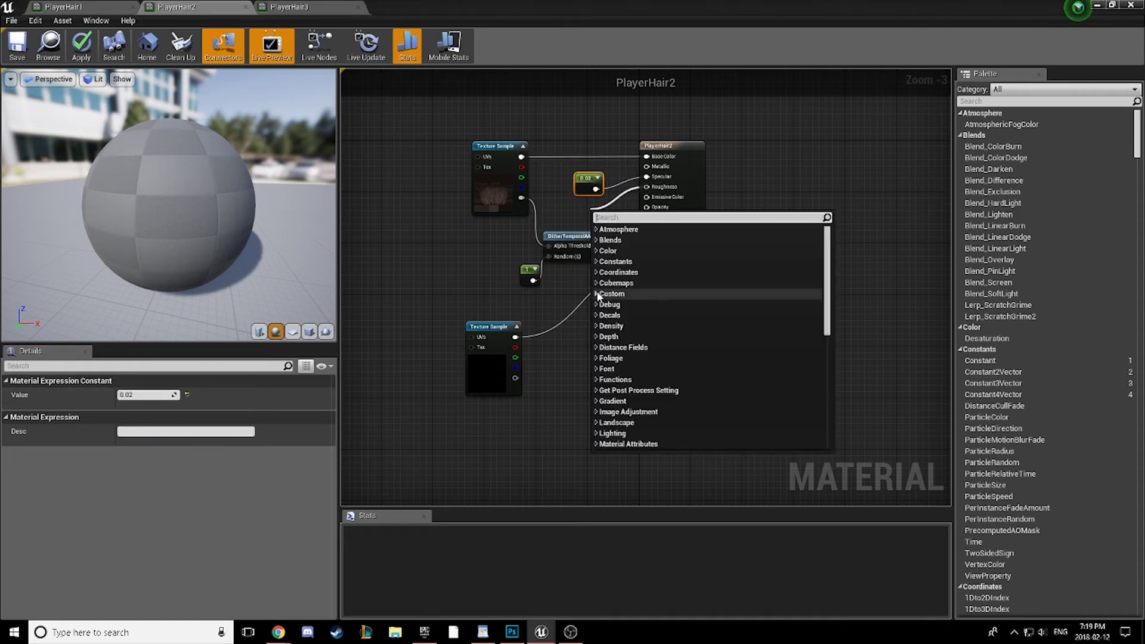
{"action": "type", "text": "const"}
{"action": "key", "text": "Return"}
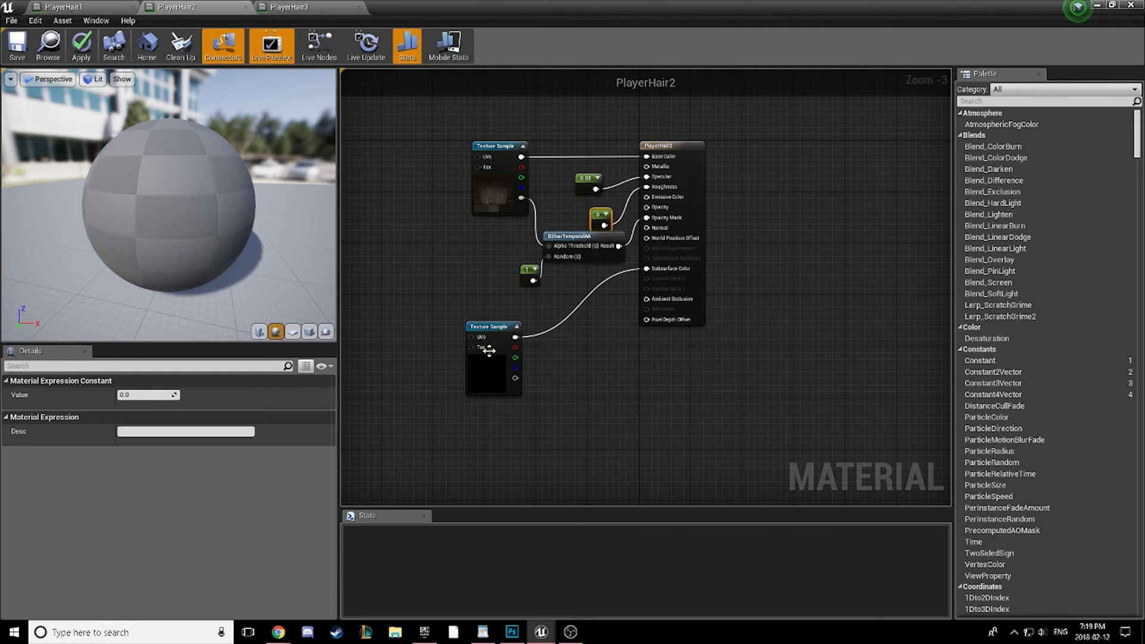
{"action": "left_click", "coordinate": [142, 394]}
{"action": "type", "text": ".5"}
{"action": "key", "text": "Return"}
{"action": "left_click_drag", "start_coordinate": [598, 219], "coordinate": [583, 208]}
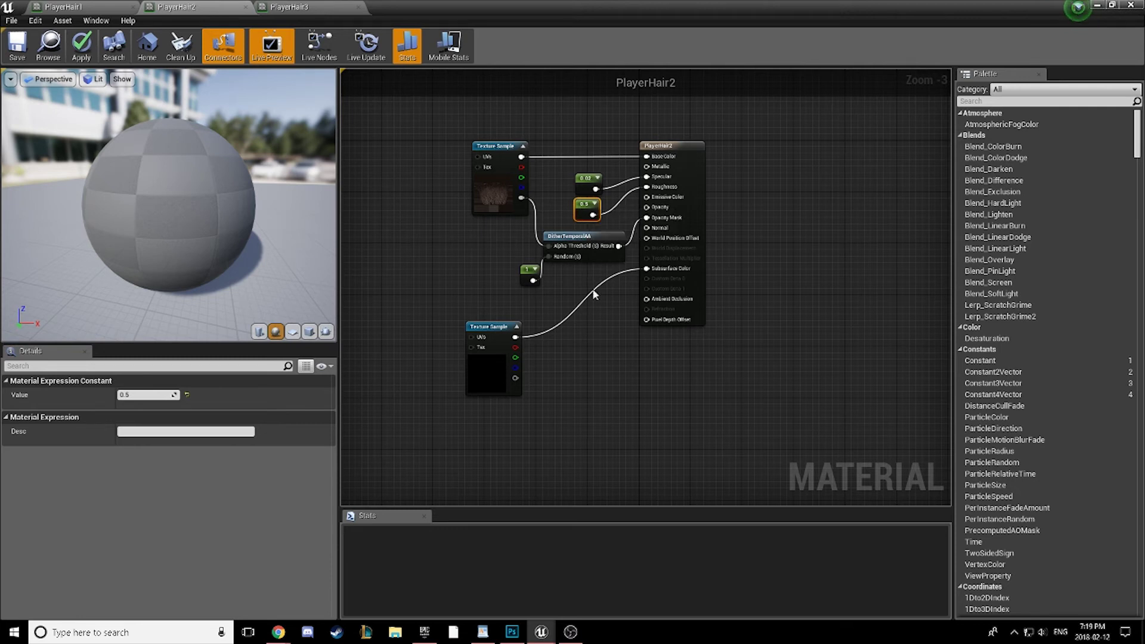
{"action": "left_click", "coordinate": [397, 238]}
{"action": "key", "text": "ctrl+s"}
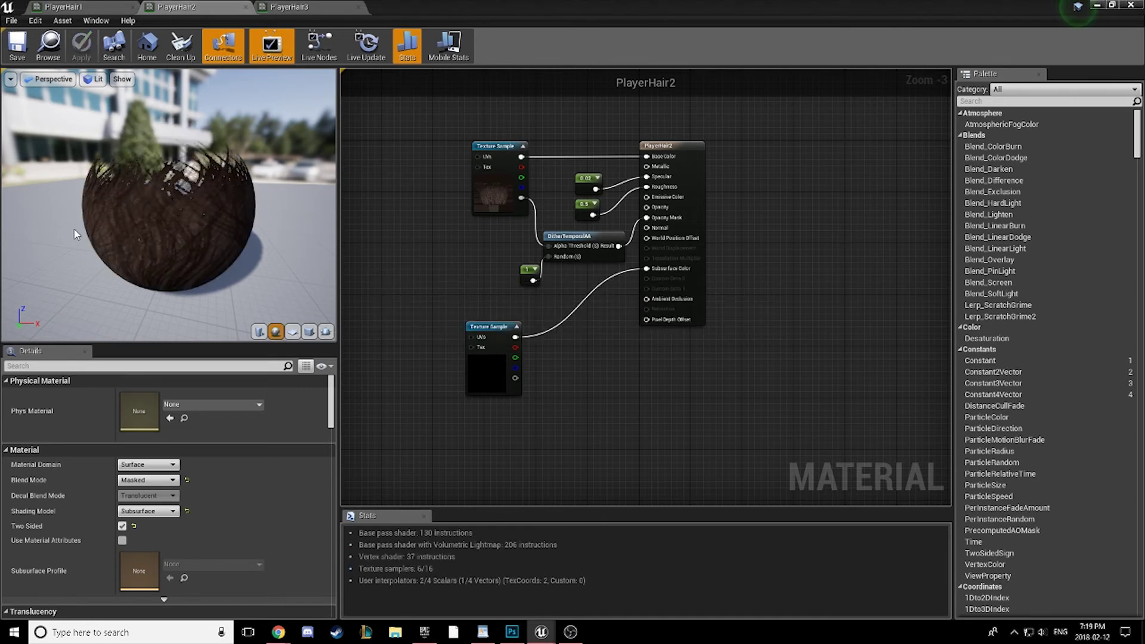
Step: Examine the hair edges and surface shine on the PlayerHair2 preview sphere up close and from several angles
{"action": "left_click_drag", "start_coordinate": [75, 234], "coordinate": [107, 203]}
{"action": "left_click_drag", "start_coordinate": [236, 173], "coordinate": [233, 191]}
{"action": "scroll", "coordinate": [236, 186], "scroll_direction": "up", "scroll_amount": 5}
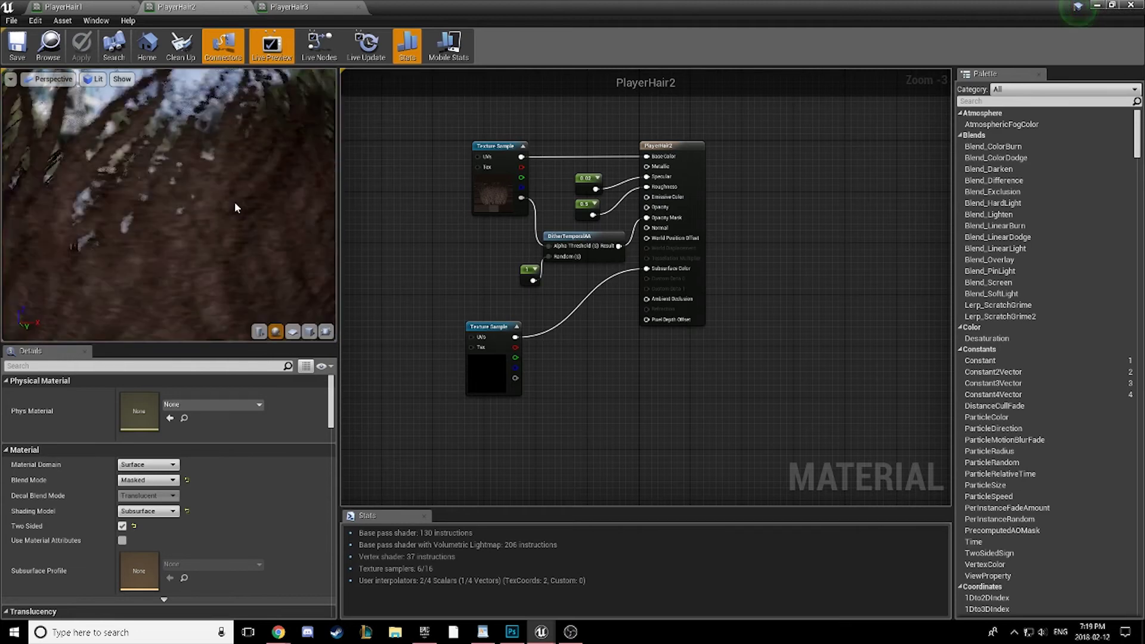
{"action": "scroll", "coordinate": [233, 203], "scroll_direction": "down", "scroll_amount": 4}
{"action": "scroll", "coordinate": [231, 204], "scroll_direction": "down", "scroll_amount": 3}
{"action": "left_click_drag", "start_coordinate": [250, 249], "coordinate": [167, 226]}
{"action": "left_click_drag", "start_coordinate": [261, 197], "coordinate": [240, 246]}
{"action": "left_click_drag", "start_coordinate": [205, 172], "coordinate": [113, 212]}
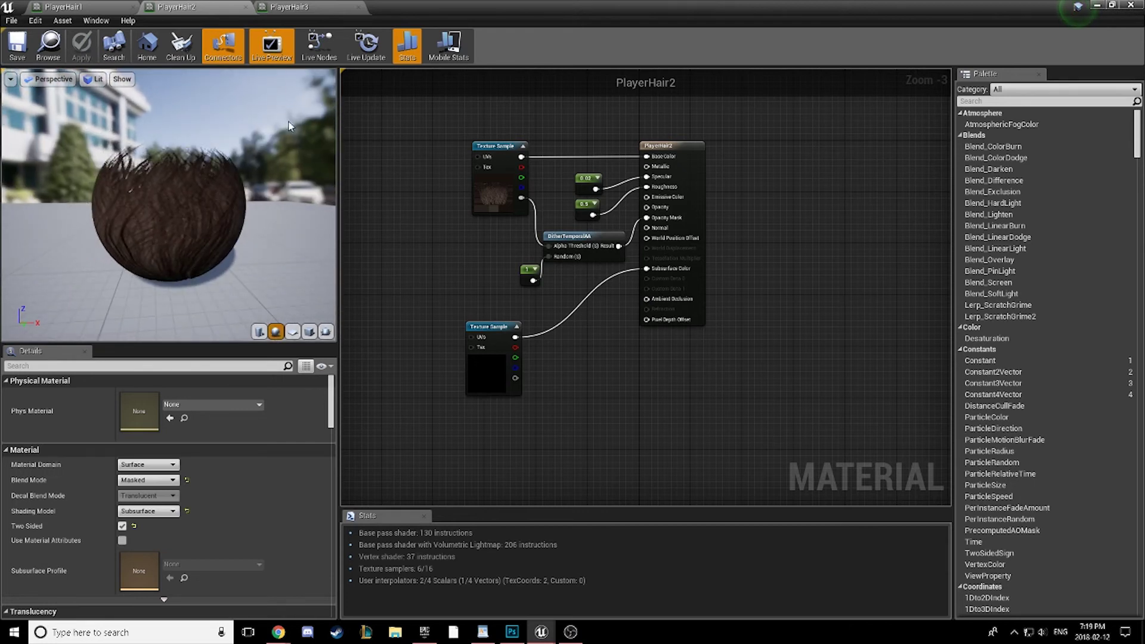
Step: Compare the finished PlayerHair1 preview sphere with PlayerHair2 from several viewing and lighting angles
{"action": "left_click", "coordinate": [71, 6]}
{"action": "left_click_drag", "start_coordinate": [170, 209], "coordinate": [214, 57]}
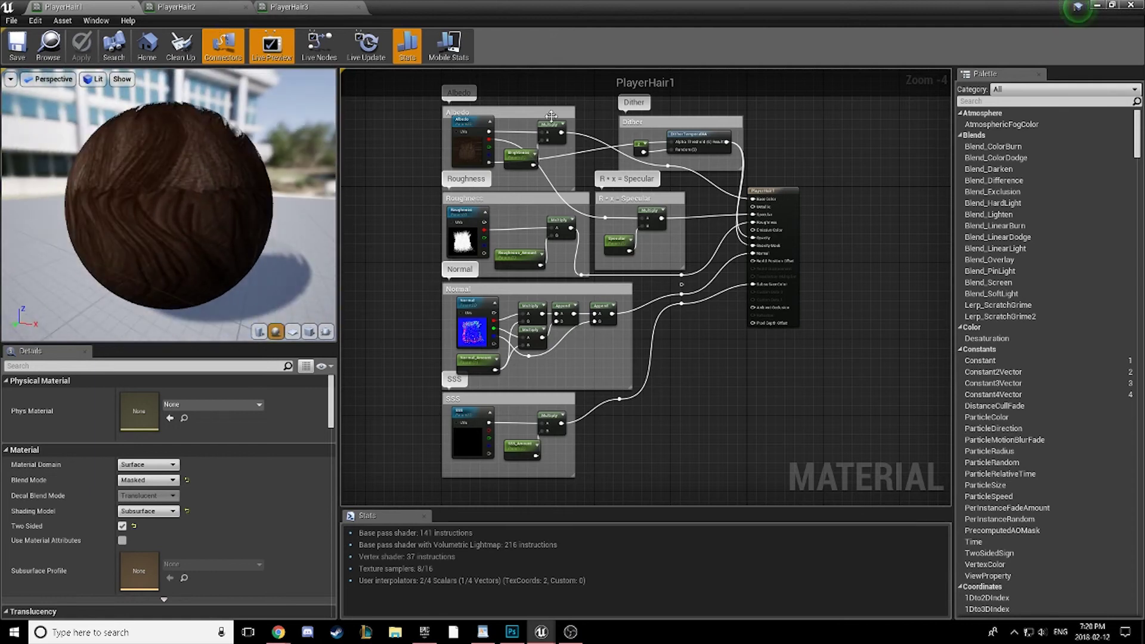
{"action": "left_click", "coordinate": [176, 6]}
{"action": "left_click_drag", "start_coordinate": [167, 238], "coordinate": [66, 202]}
{"action": "left_click_drag", "start_coordinate": [77, 149], "coordinate": [363, 3]}
{"action": "left_click_drag", "start_coordinate": [238, 131], "coordinate": [167, 164]}
Step: Copy PlayerHair2's dither, constant and subsurface texture nodes into PlayerHair3 and wire the dither between the hair texture's alpha and Opacity Mask
{"action": "left_click_drag", "start_coordinate": [489, 435], "coordinate": [593, 231]}
{"action": "left_click", "coordinate": [311, 6]}
{"action": "right_click_drag", "start_coordinate": [517, 483], "coordinate": [551, 407]}
{"action": "left_click", "coordinate": [480, 246]}
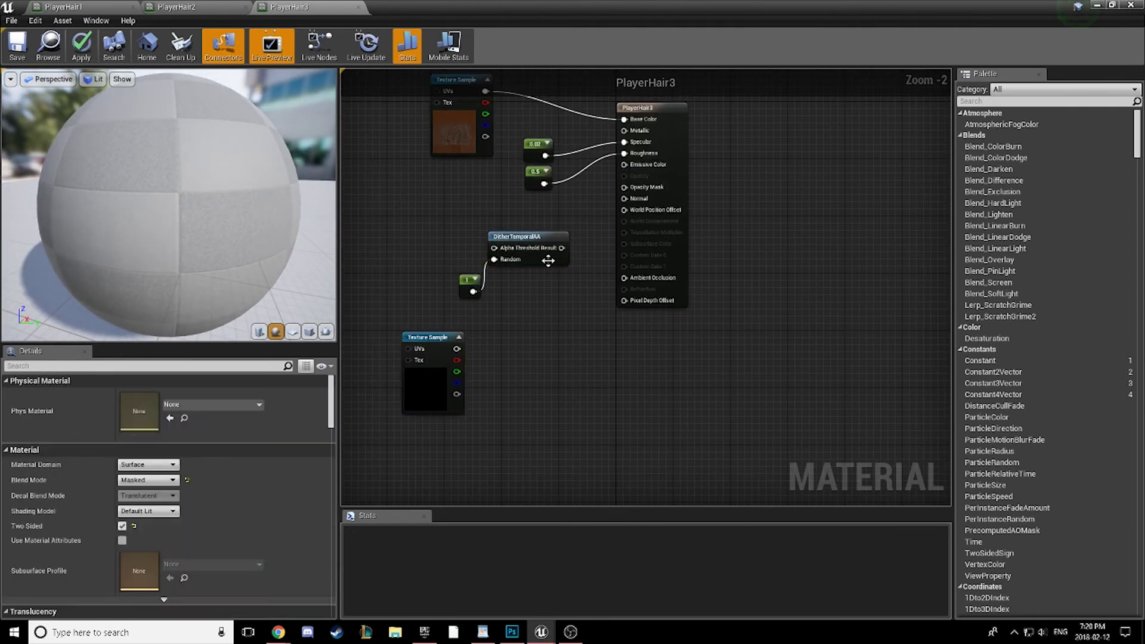
{"action": "left_click_drag", "start_coordinate": [562, 247], "coordinate": [624, 187]}
{"action": "left_click_drag", "start_coordinate": [486, 137], "coordinate": [493, 248]}
Step: Set PlayerHair3's shading model to Subsurface, connect the black texture to Subsurface Color through a reroute node, and save
{"action": "left_click", "coordinate": [148, 511]}
{"action": "left_click", "coordinate": [147, 537]}
{"action": "mouse_move", "coordinate": [457, 349]}
{"action": "left_mouse_down"}
{"action": "mouse_move", "coordinate": [583, 288]}
{"action": "mouse_move", "coordinate": [623, 244]}
{"action": "left_mouse_up"}
{"action": "double_click", "coordinate": [555, 280]}
{"action": "left_click_drag", "start_coordinate": [555, 278], "coordinate": [567, 276]}
{"action": "left_click", "coordinate": [596, 287]}
{"action": "key", "text": "ctrl+s"}
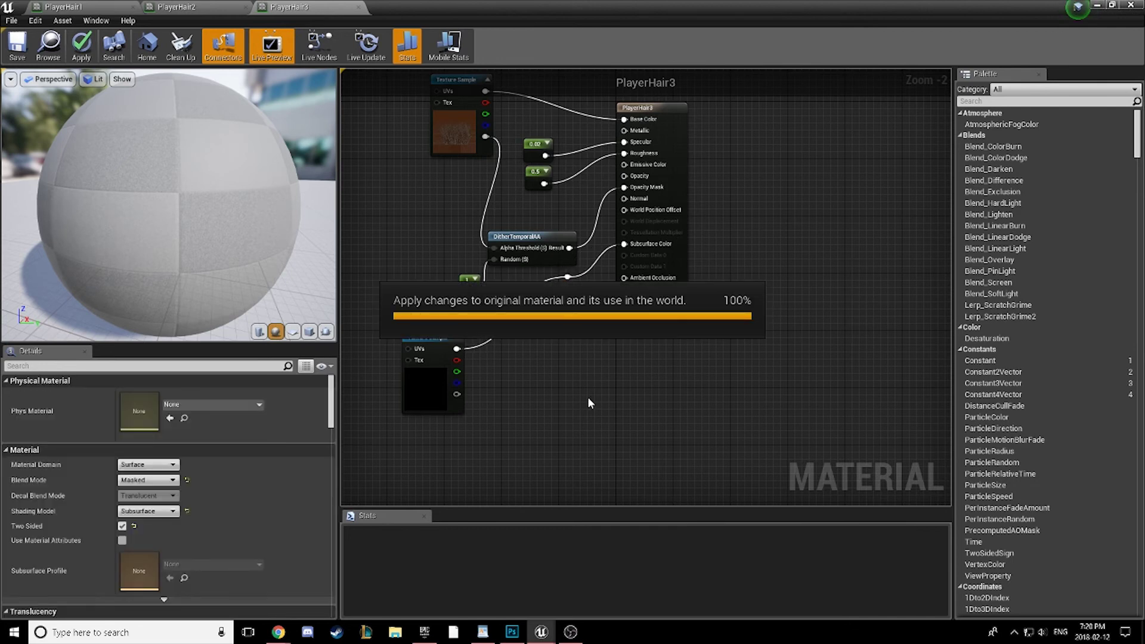
Step: Examine the PlayerHair3 preview sphere's hair strands from near and far
{"action": "scroll", "coordinate": [205, 244], "scroll_direction": "down", "scroll_amount": 4}
{"action": "left_click_drag", "start_coordinate": [205, 243], "coordinate": [106, 245]}
{"action": "scroll", "coordinate": [118, 230], "scroll_direction": "up", "scroll_amount": 4}
{"action": "scroll", "coordinate": [244, 252], "scroll_direction": "down", "scroll_amount": 5}
Step: Return to the FarmerGameRig mesh and turn off isolation of the Hair3 material element
{"action": "mouse_move", "coordinate": [540, 631]}
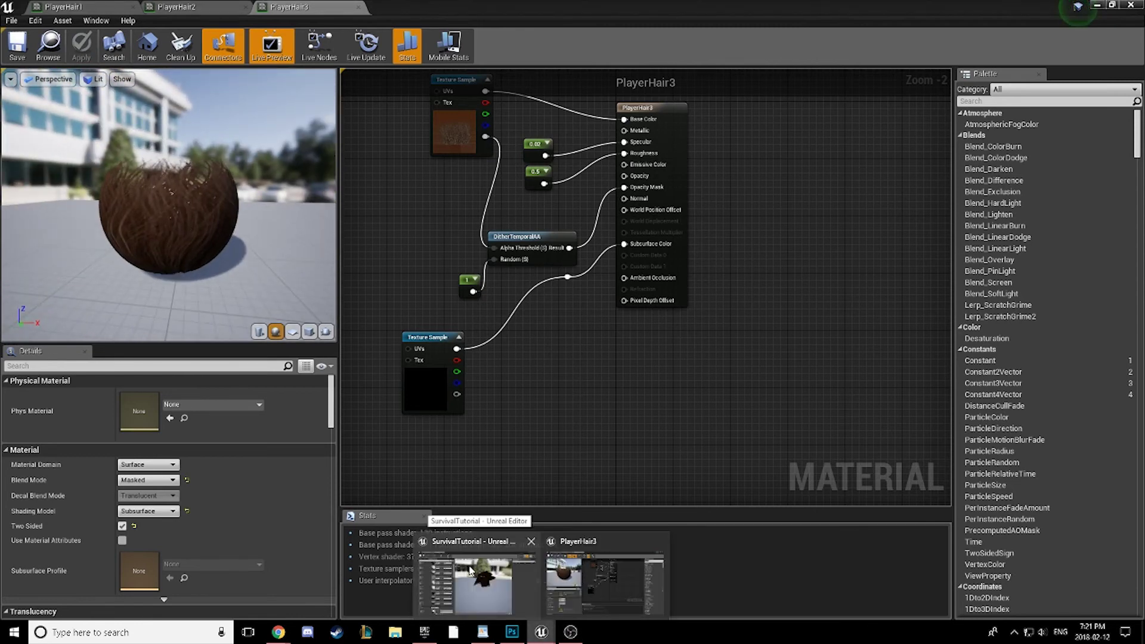
{"action": "left_click", "coordinate": [1097, 5]}
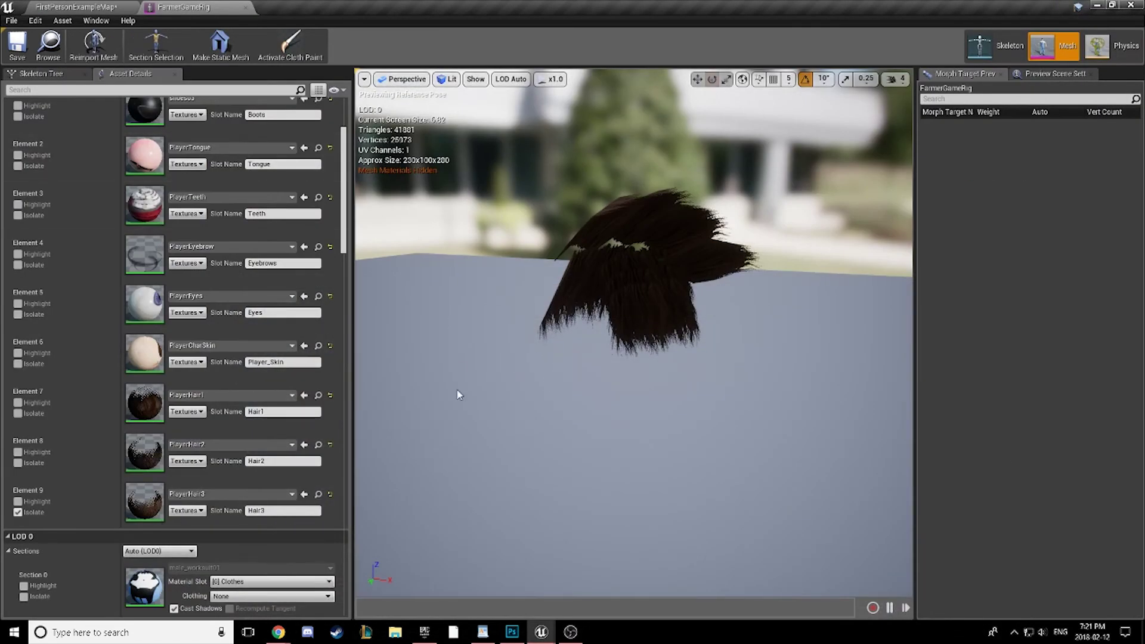
{"action": "left_click", "coordinate": [17, 512]}
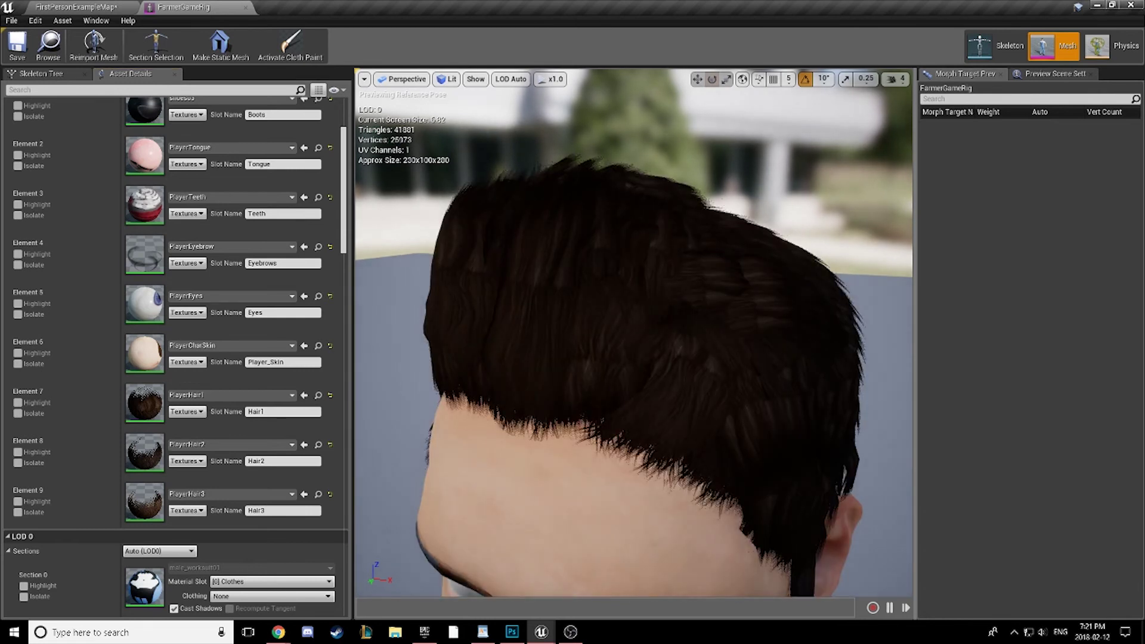
Step: Examine the farmer character's hair and face in the FarmerGameRig preview, from close-up to full-body distance
{"action": "middle_click_drag", "start_coordinate": [633, 333], "coordinate": [633, 417]}
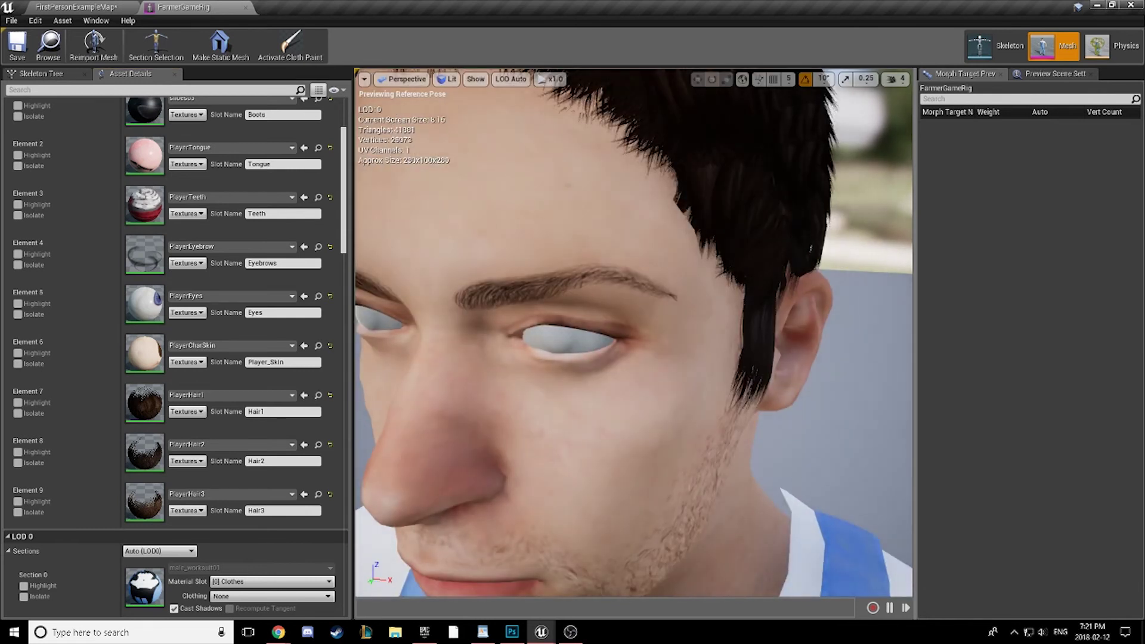
{"action": "left_click_drag", "start_coordinate": [678, 432], "coordinate": [678, 382]}
{"action": "left_click_drag", "start_coordinate": [632, 334], "coordinate": [597, 334], "text": "alt"}
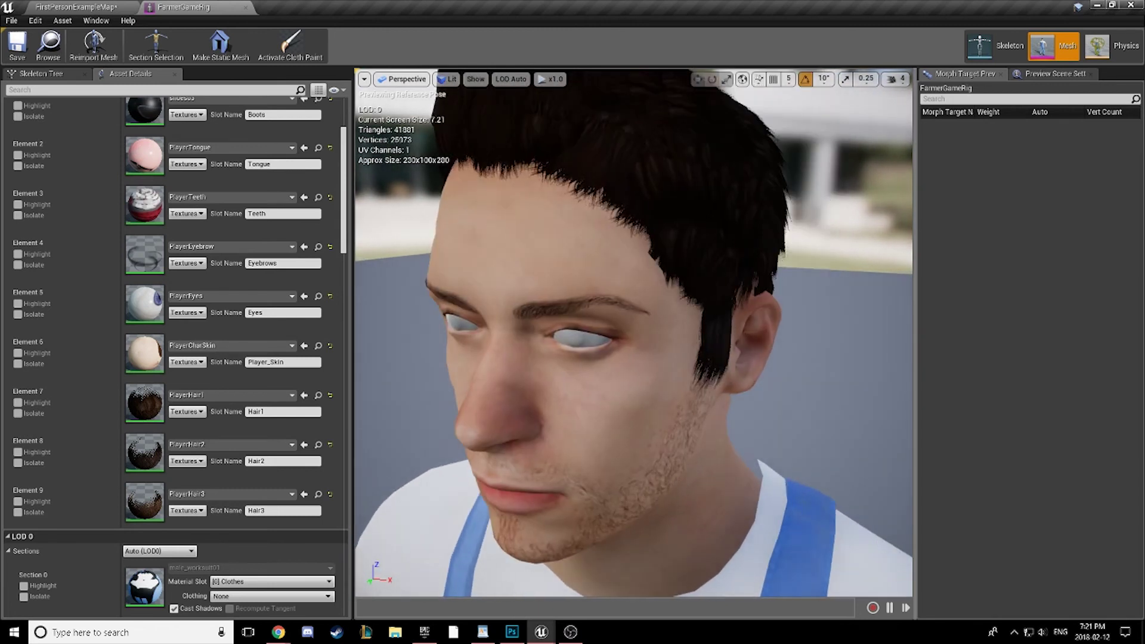
{"action": "key", "text": "e"}
{"action": "middle_click_drag", "start_coordinate": [636, 457], "coordinate": [623, 554]}
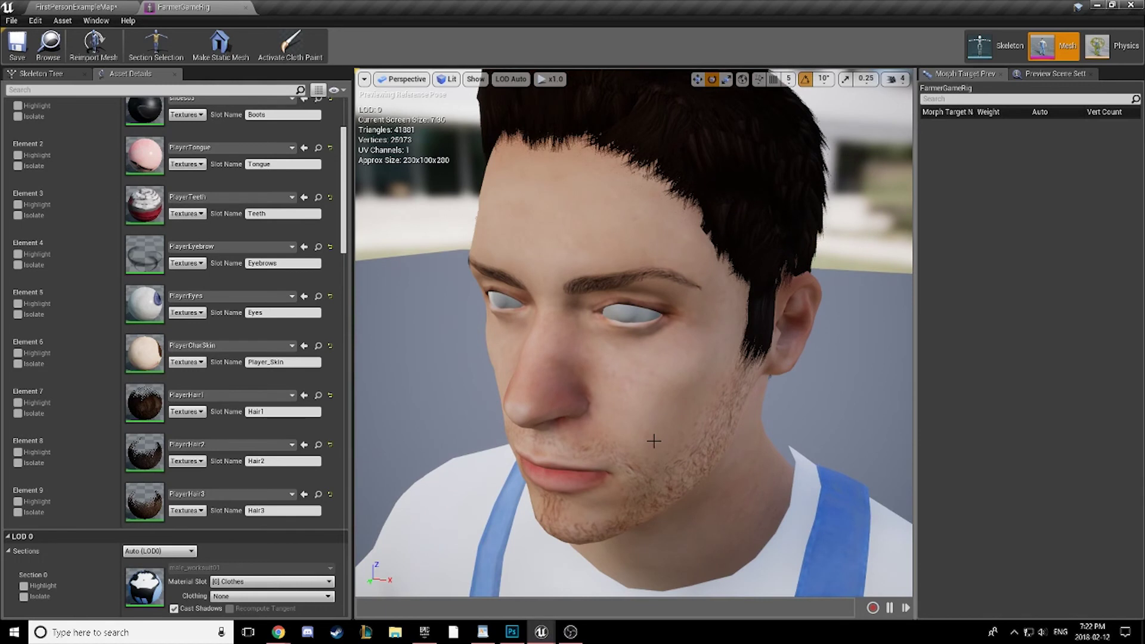
{"action": "left_click_drag", "start_coordinate": [654, 442], "coordinate": [645, 486]}
{"action": "scroll", "coordinate": [654, 441], "scroll_direction": "up", "scroll_amount": 2}
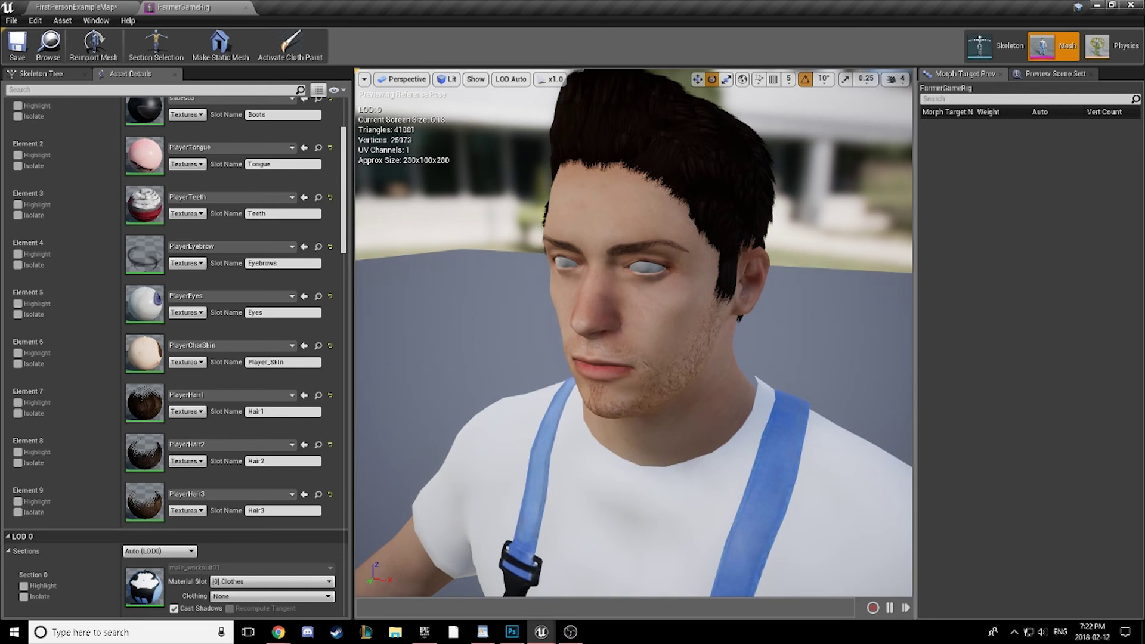
{"action": "left_click_drag", "start_coordinate": [646, 459], "coordinate": [645, 518]}
{"action": "scroll", "coordinate": [634, 333], "scroll_direction": "down", "scroll_amount": 4}
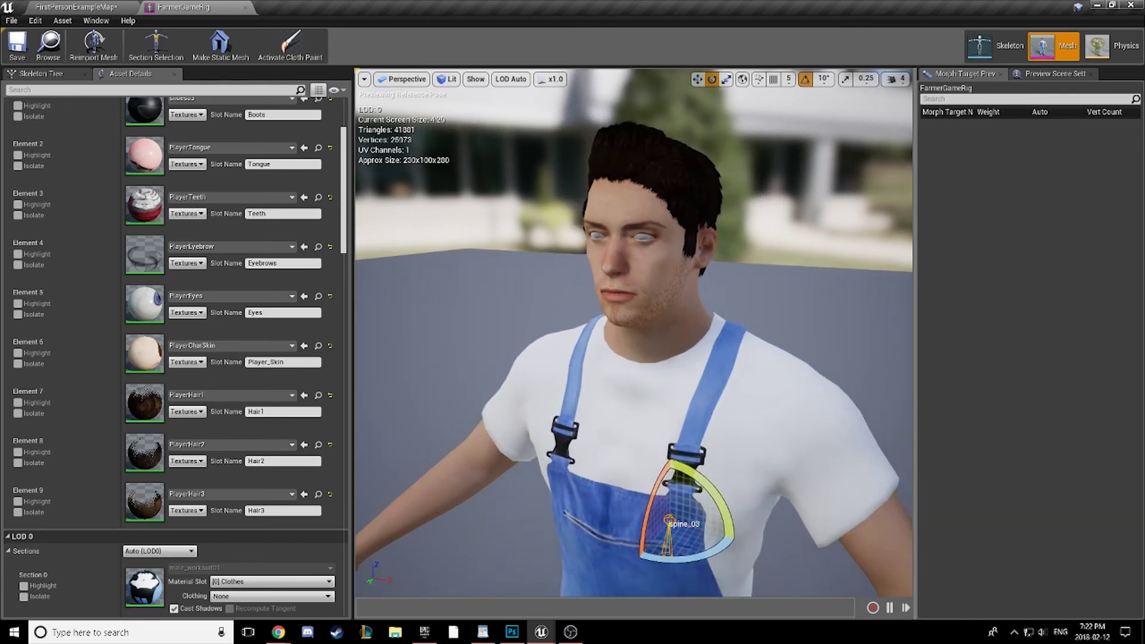
{"action": "scroll", "coordinate": [633, 333], "scroll_direction": "down", "scroll_amount": 3}
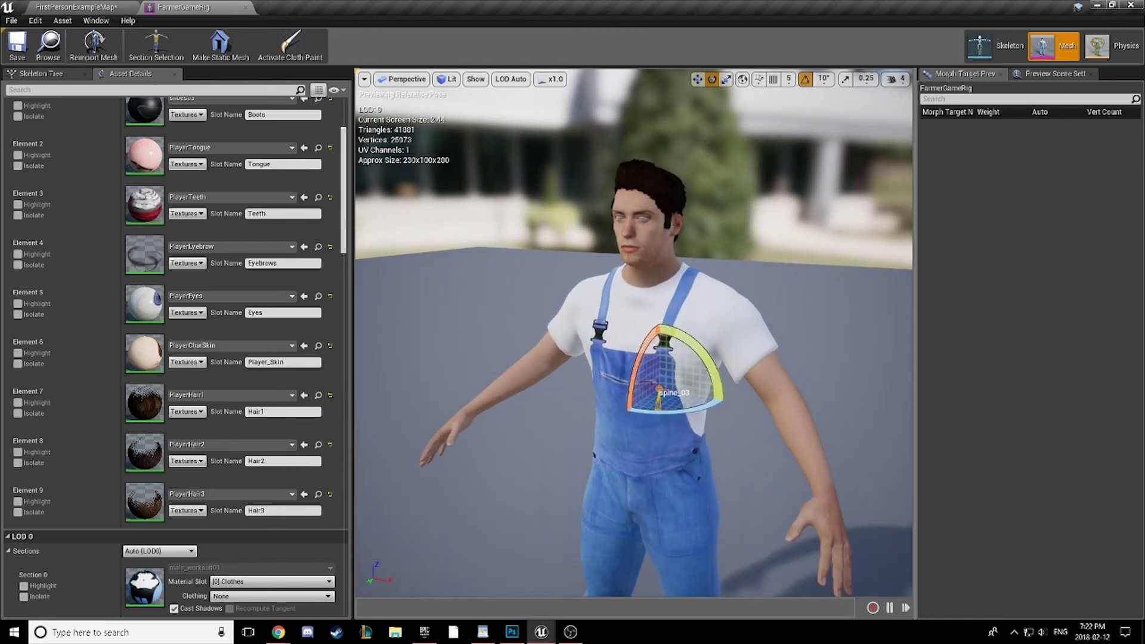
{"action": "left_click_drag", "start_coordinate": [634, 332], "coordinate": [617, 369]}
{"action": "scroll", "coordinate": [677, 433], "scroll_direction": "up", "scroll_amount": 4}
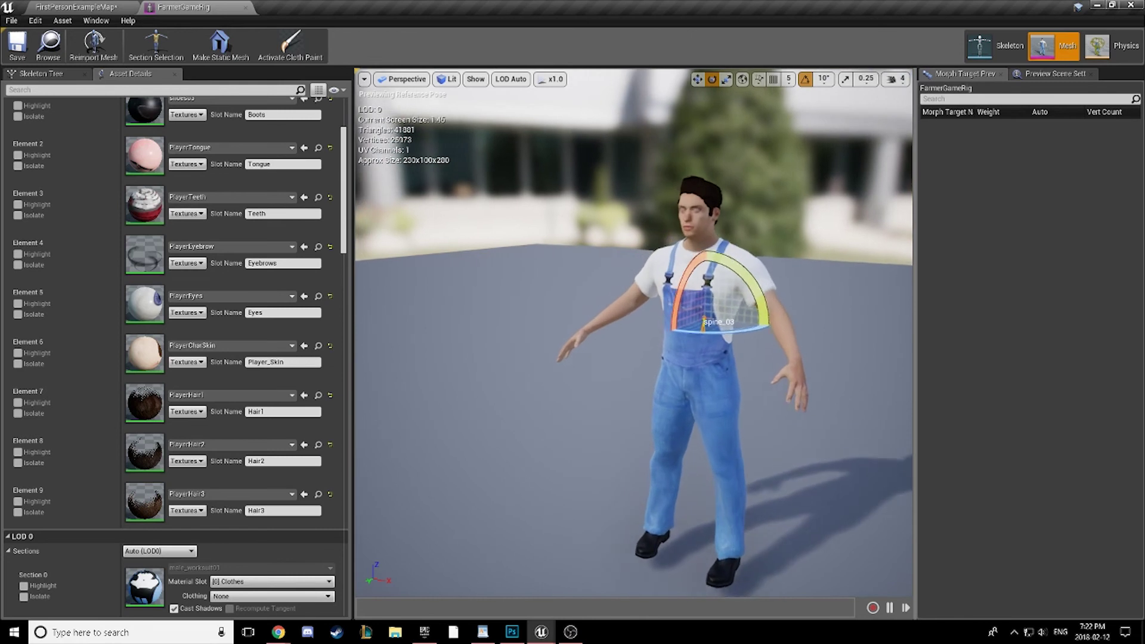
{"action": "scroll", "coordinate": [738, 335], "scroll_direction": "up", "scroll_amount": 5}
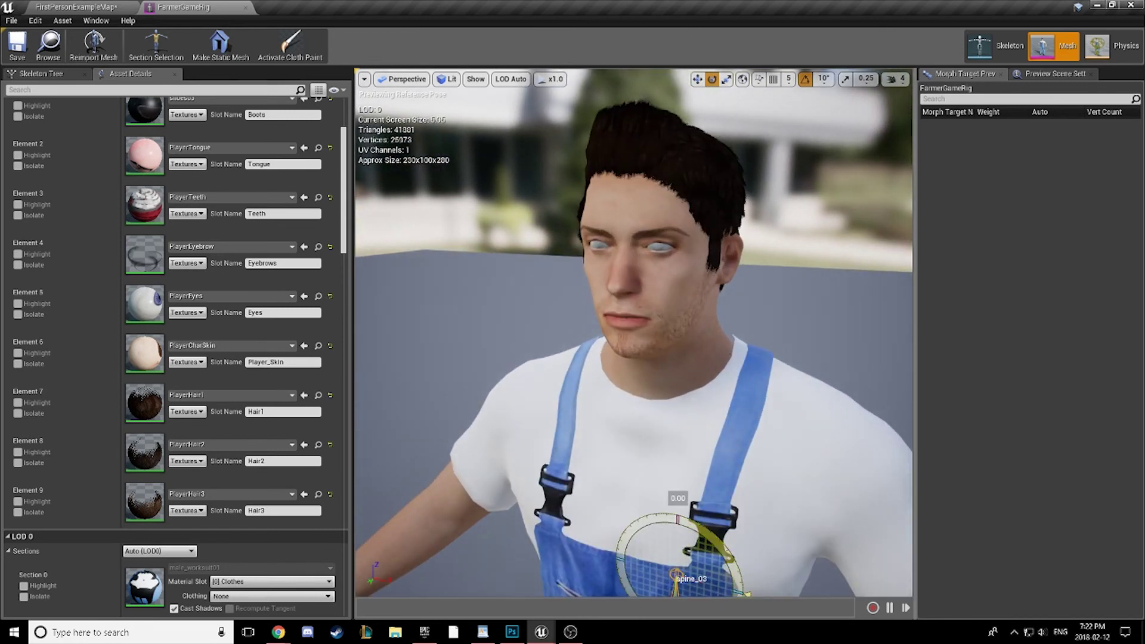
{"action": "mouse_move", "coordinate": [680, 516]}
{"action": "left_mouse_down"}
{"action": "mouse_move", "coordinate": [748, 588]}
{"action": "mouse_move", "coordinate": [680, 513]}
{"action": "left_mouse_up"}
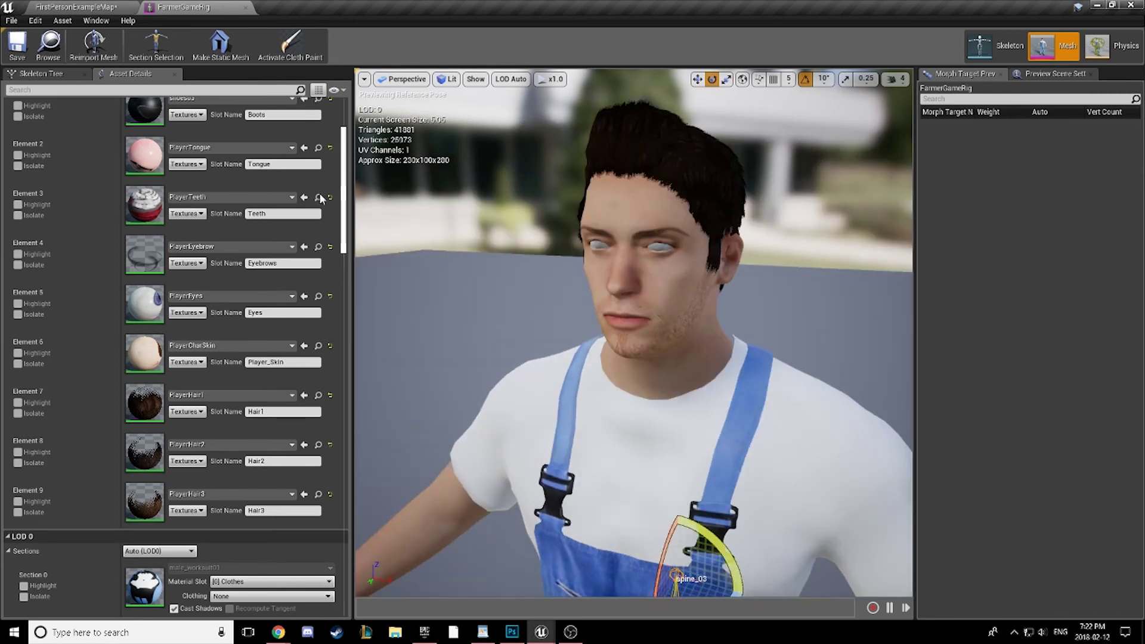
Step: Go to the FirstPersonExampleMap level and examine the farmer's hair in the standalone game preview while walking around the campfire
{"action": "left_click", "coordinate": [77, 7]}
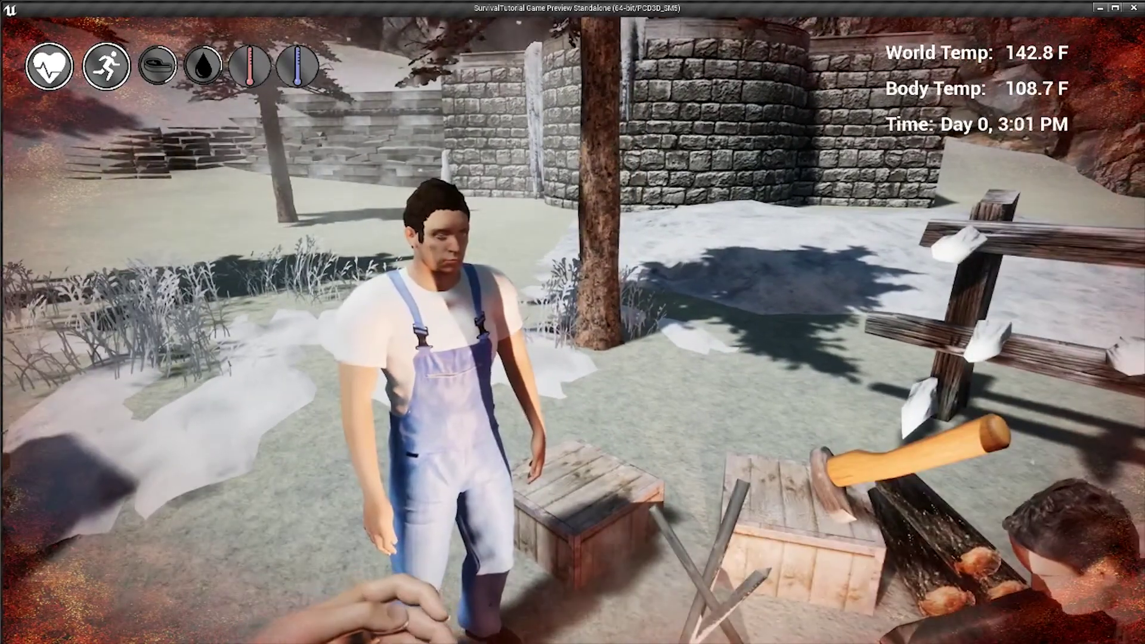
{"action": "key", "text": "a"}
{"action": "key", "text": "s"}
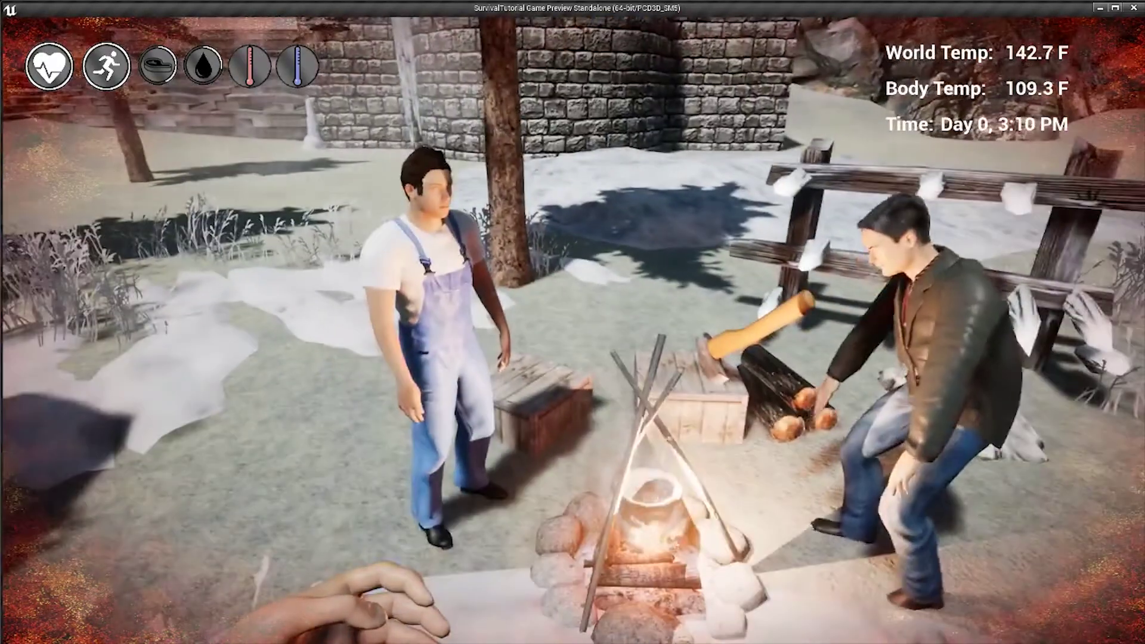
{"action": "key", "text": "a"}
{"action": "key", "text": "d"}
{"action": "key", "text": "w"}
{"action": "key", "text": "s"}
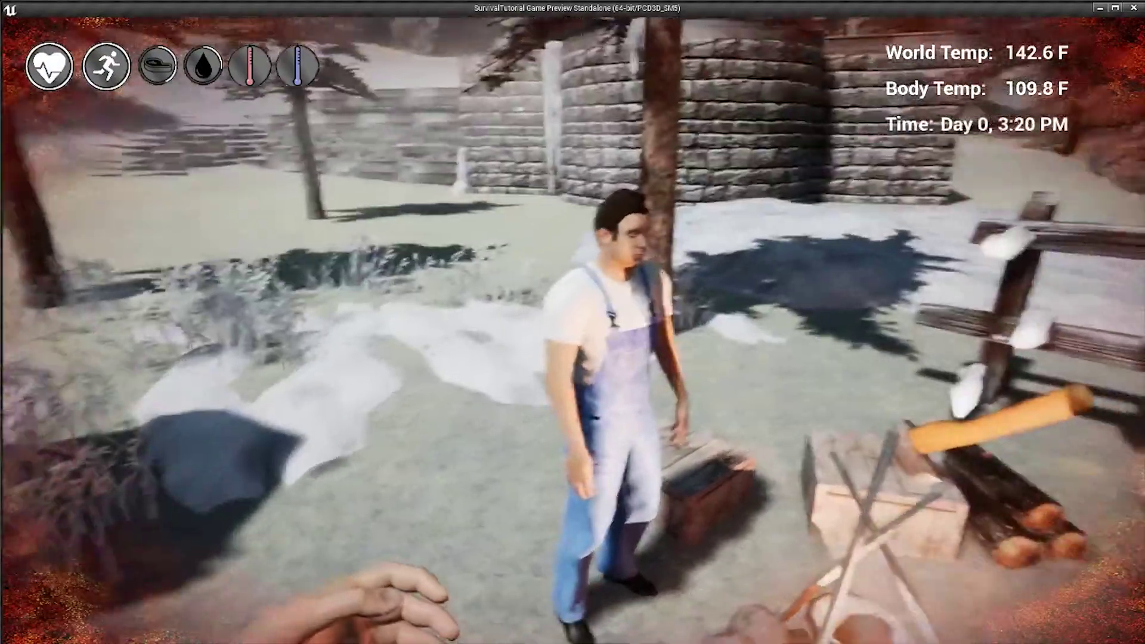
{"action": "key", "text": "a"}
{"action": "key", "text": "d"}
{"action": "key", "text": "a"}
{"action": "key", "text": "w"}
{"action": "key", "text": "a"}
{"action": "key", "text": "d"}
{"action": "key", "text": "s"}
{"action": "key", "text": "d"}
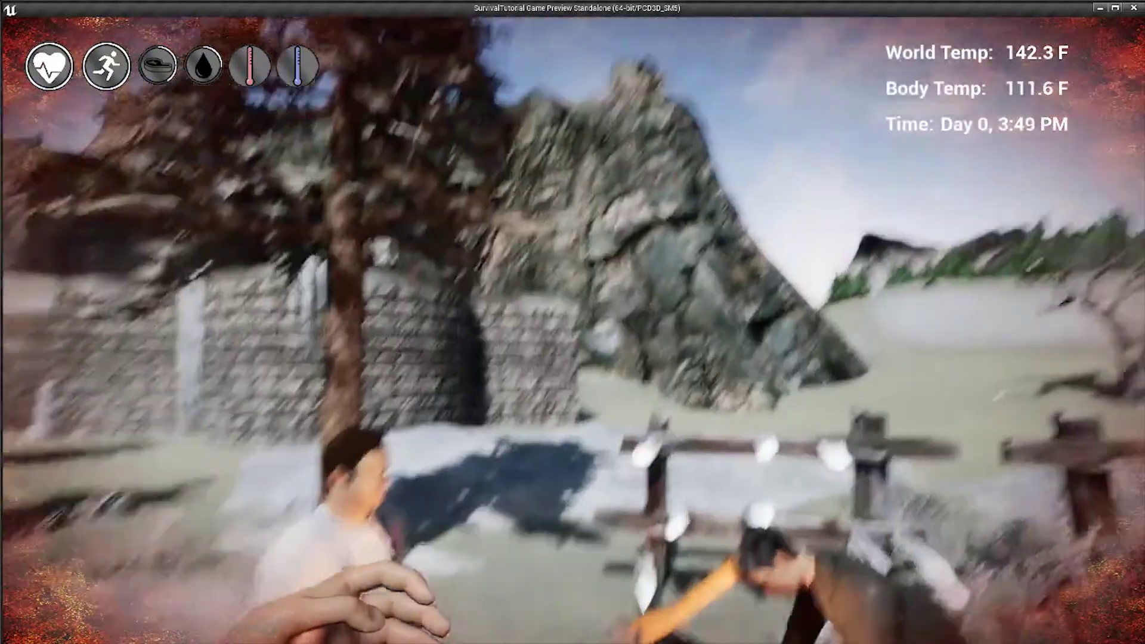